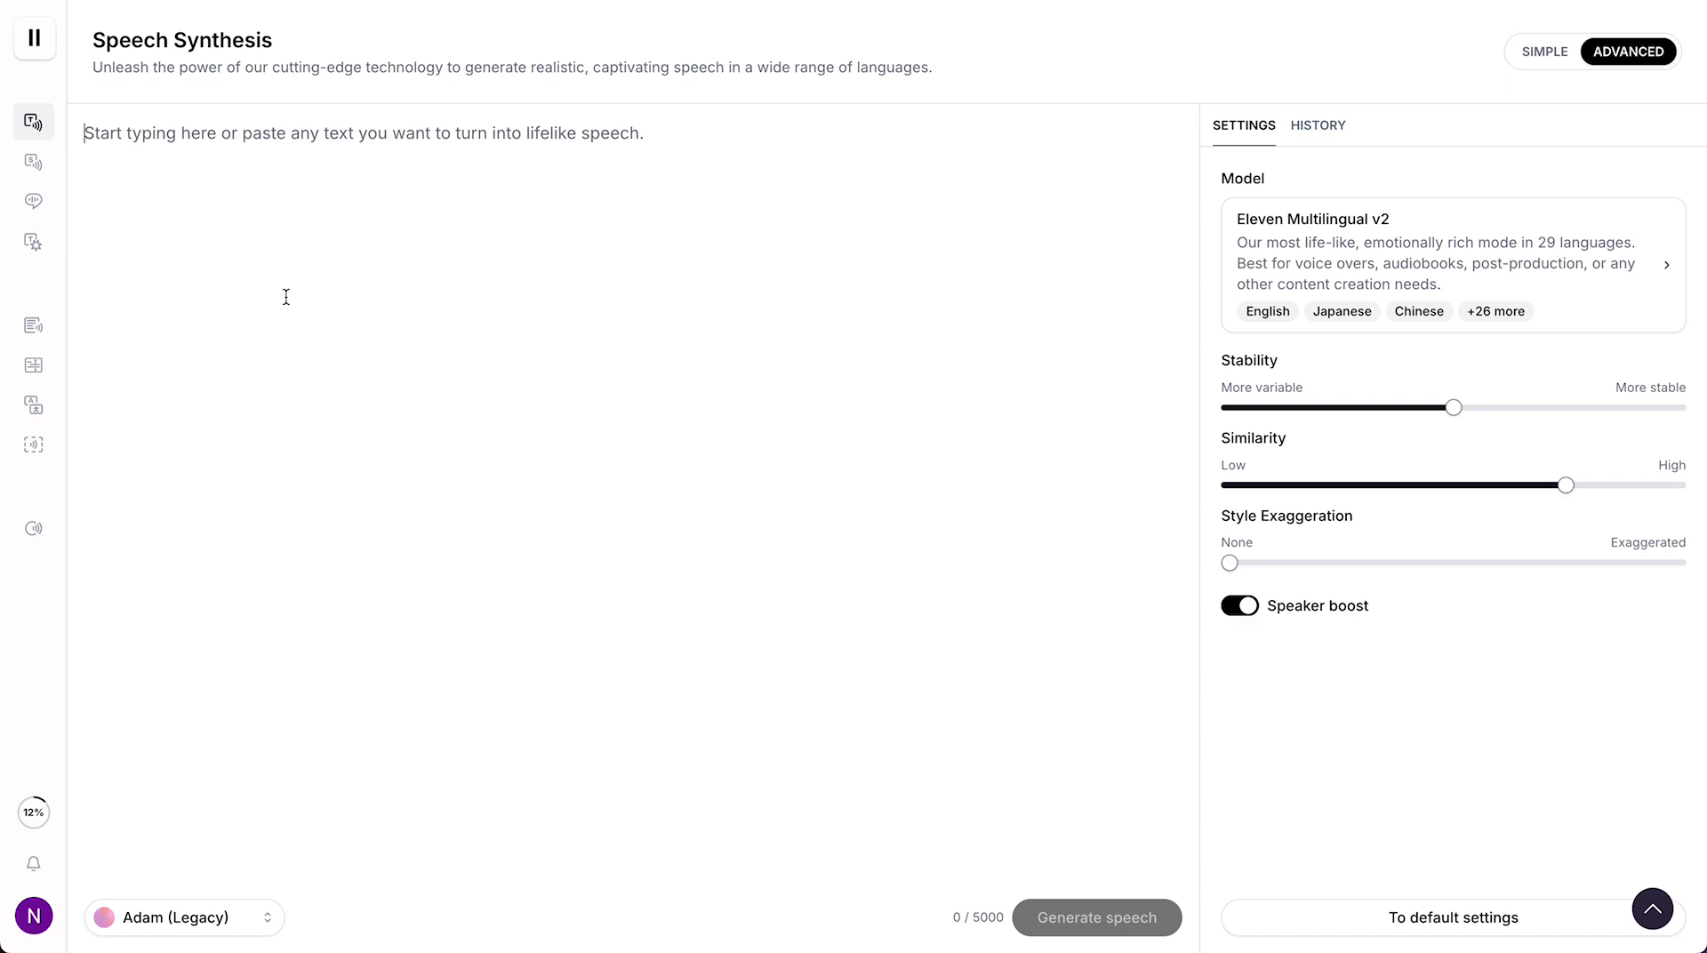
# - Expand the left sidebar and go to the Voices section
pyautogui.moveTo(49, 162)
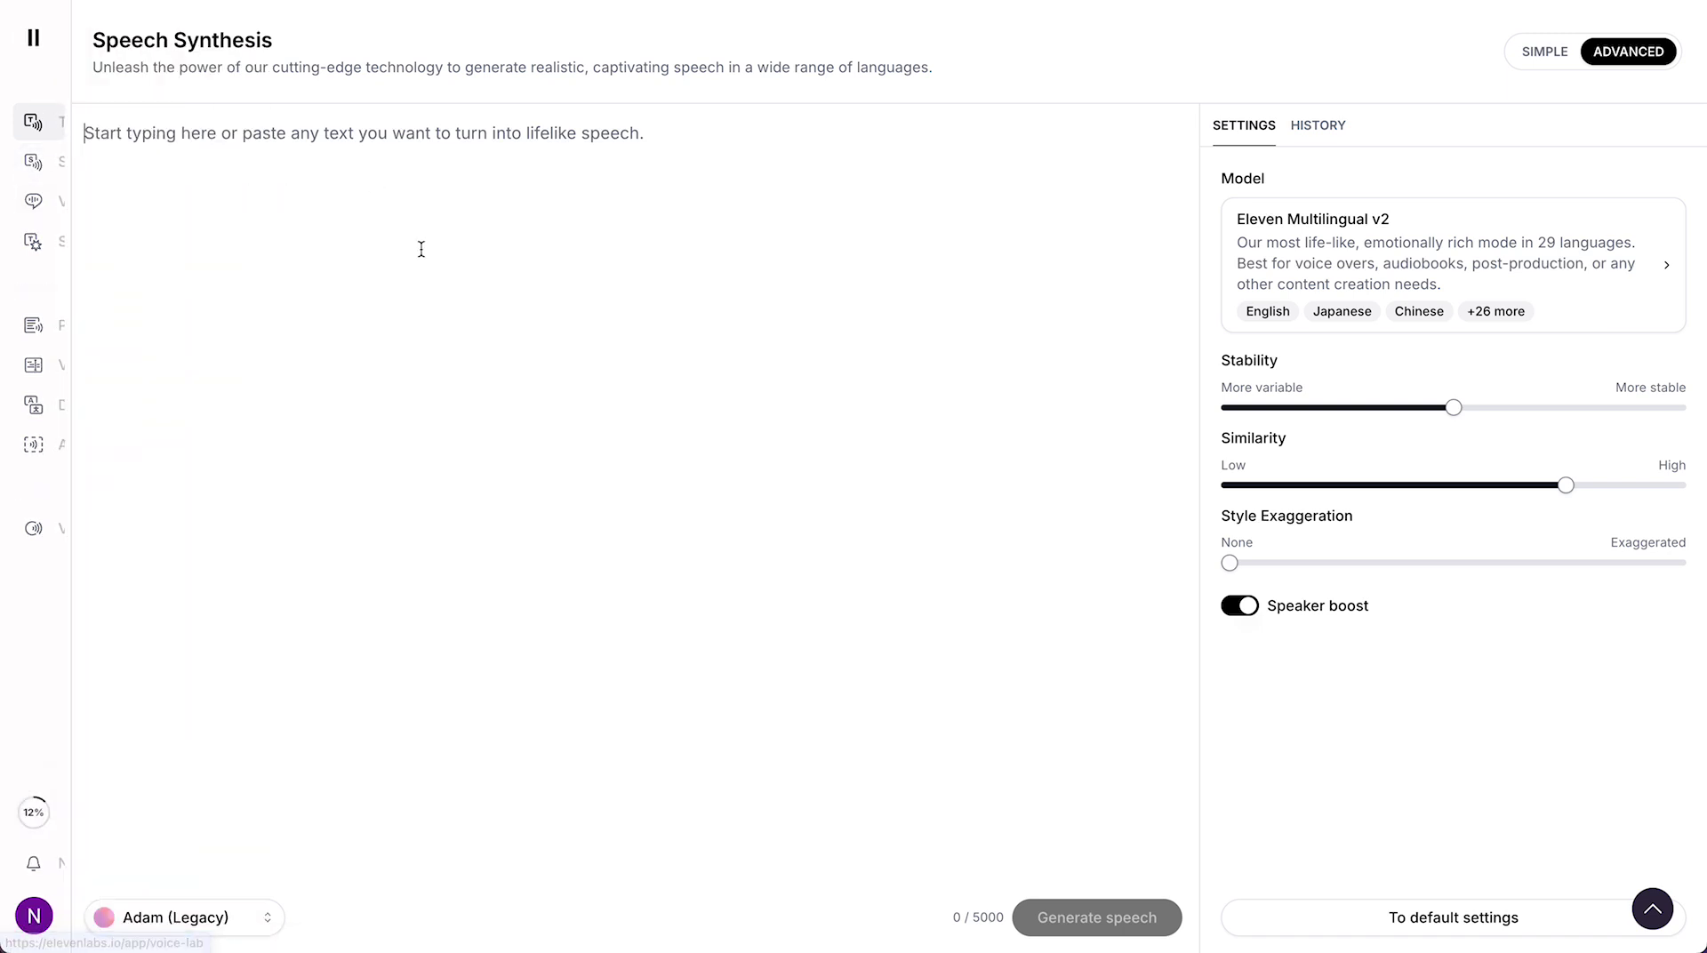
pyautogui.click(34, 199)
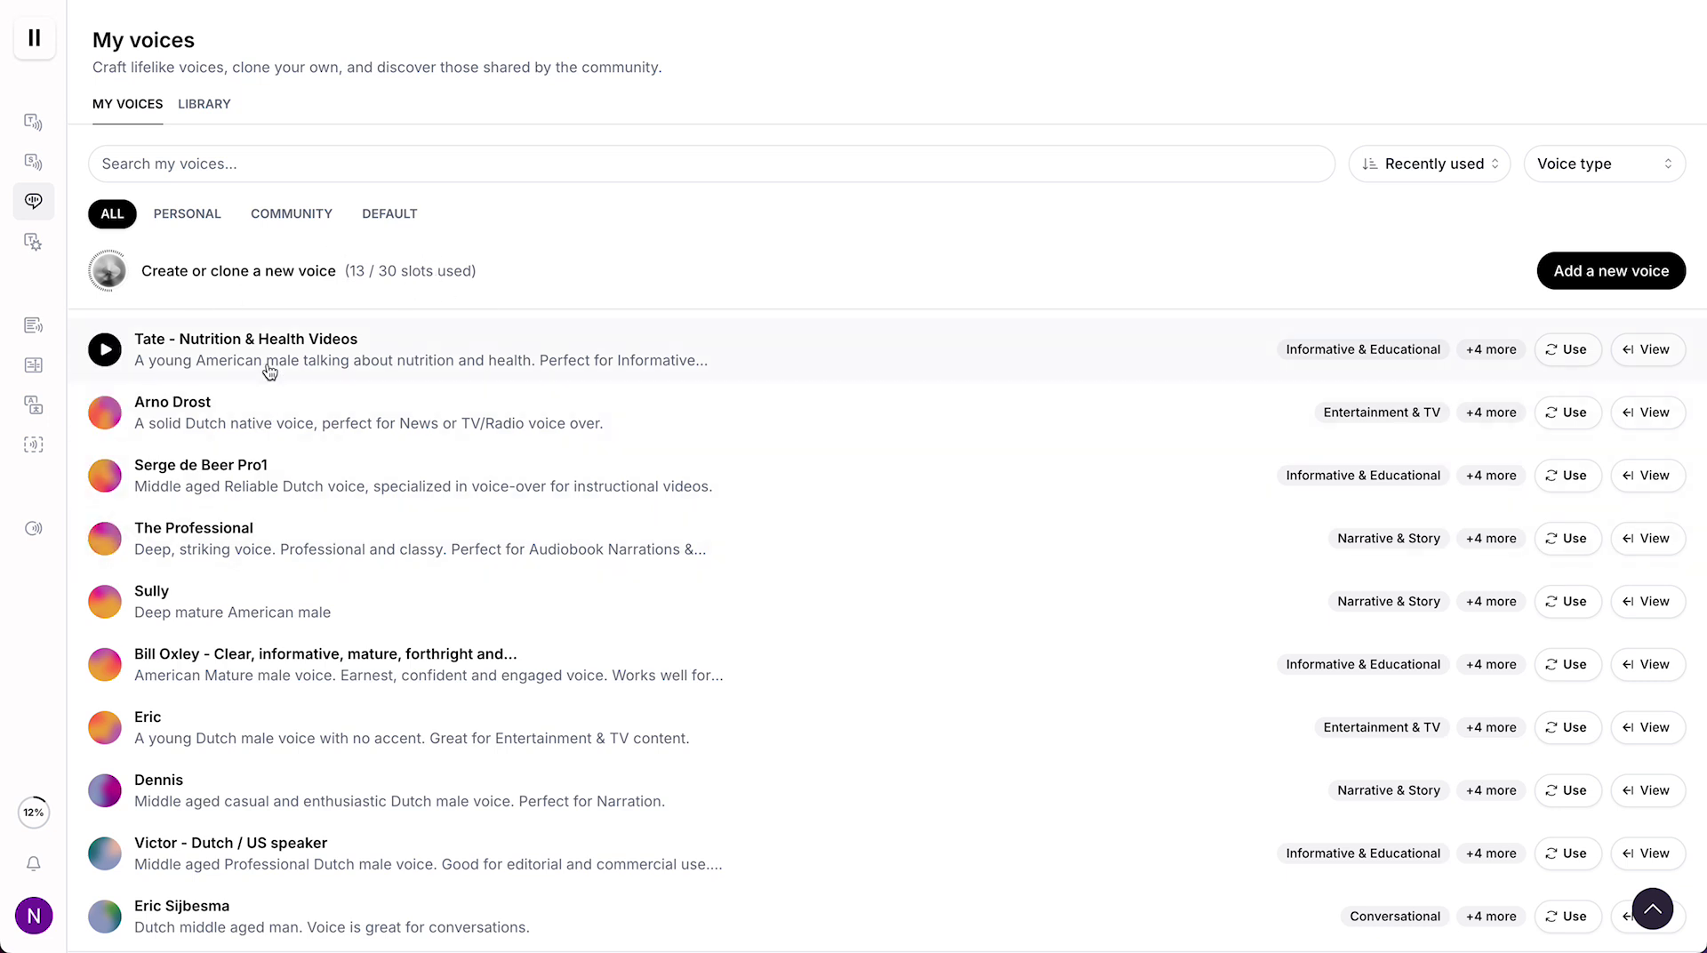
# - Switch to the Voice Library tab and open the Language filter
pyautogui.click(200, 114)
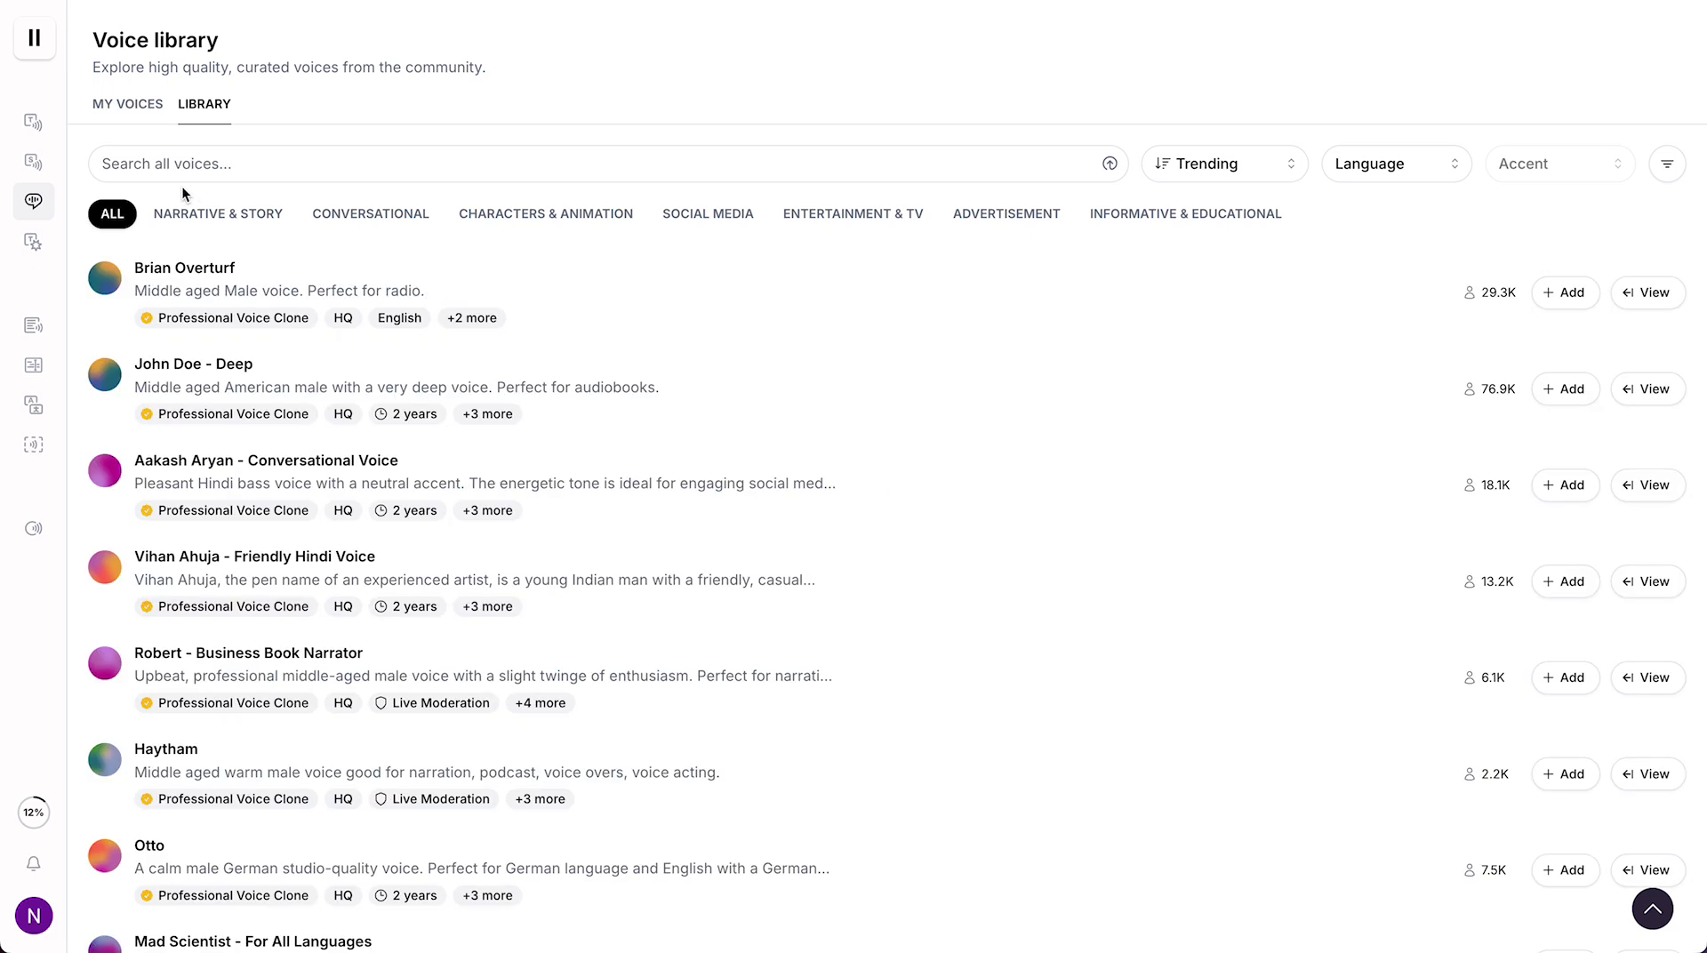
pyautogui.click(1430, 167)
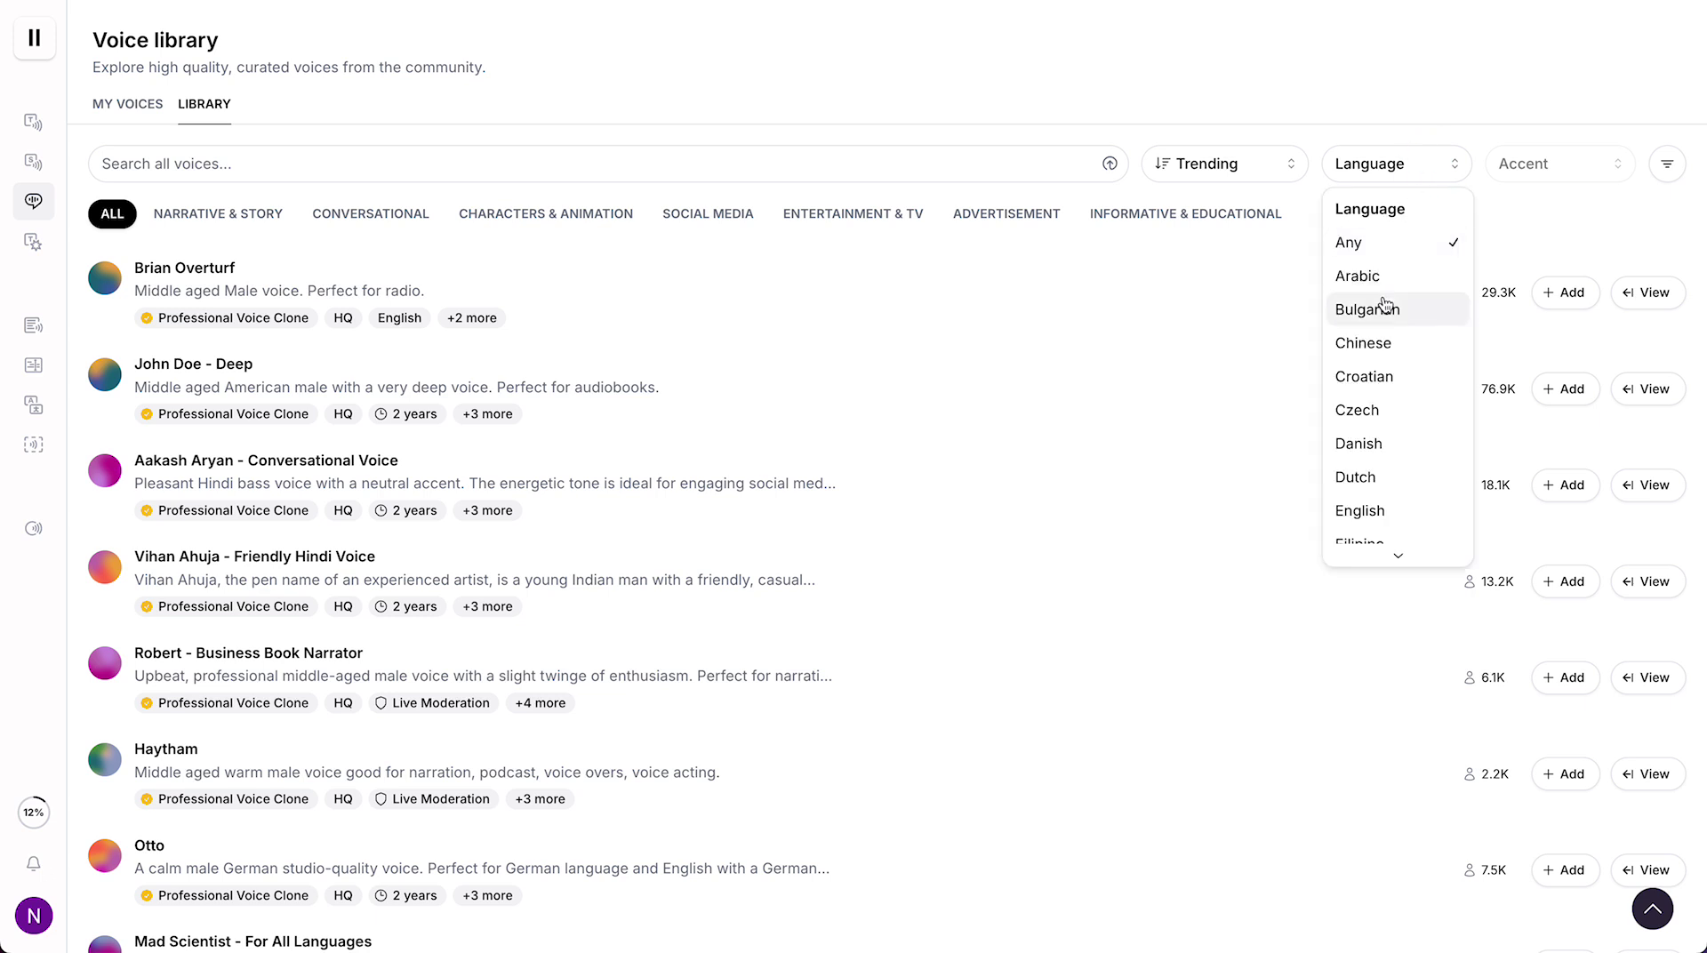
# - Set the library's Language filter to English and Accent to American
pyautogui.click(1378, 506)
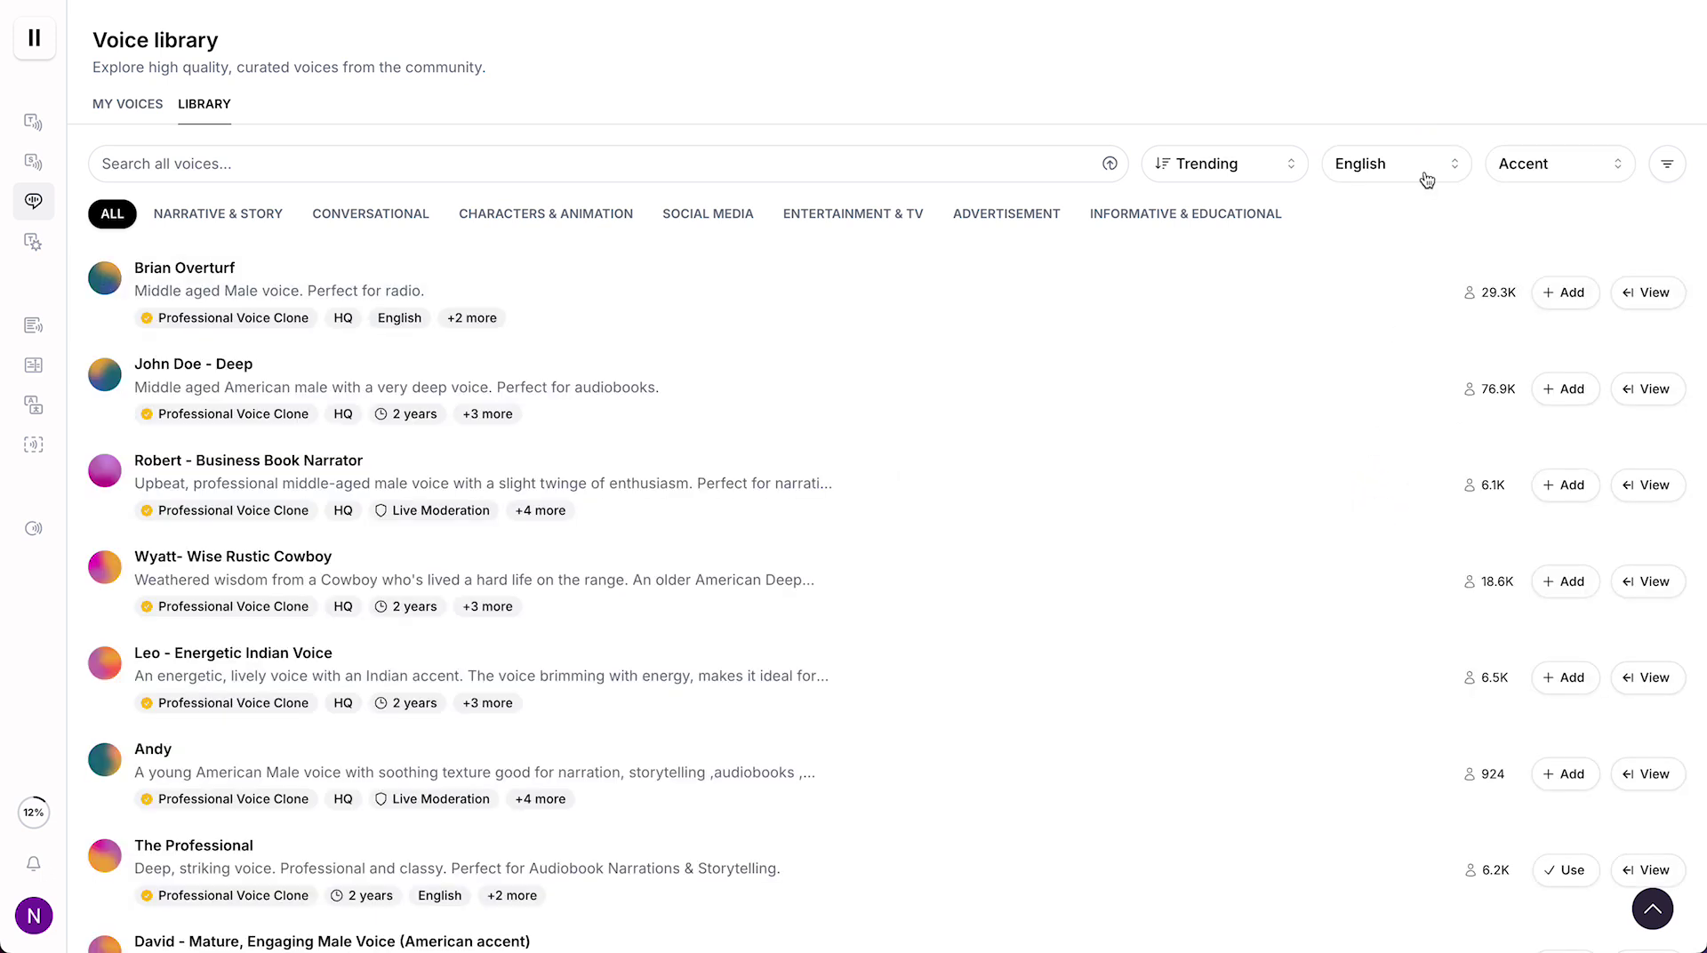
pyautogui.click(1567, 166)
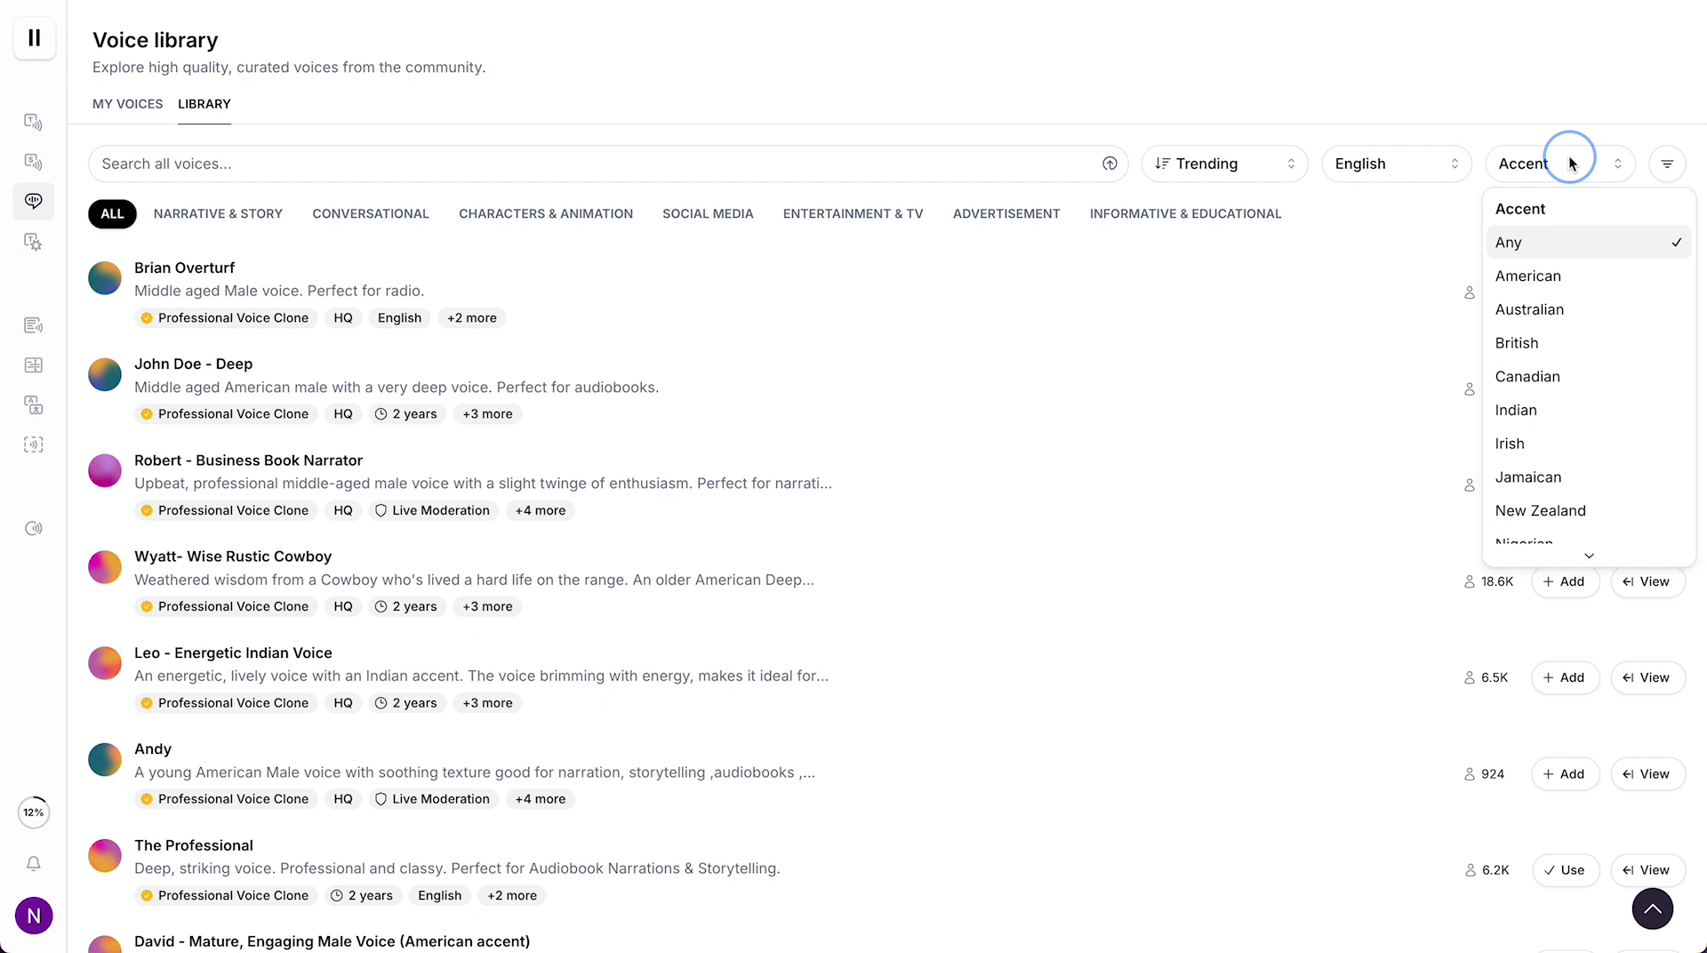
pyautogui.click(1516, 278)
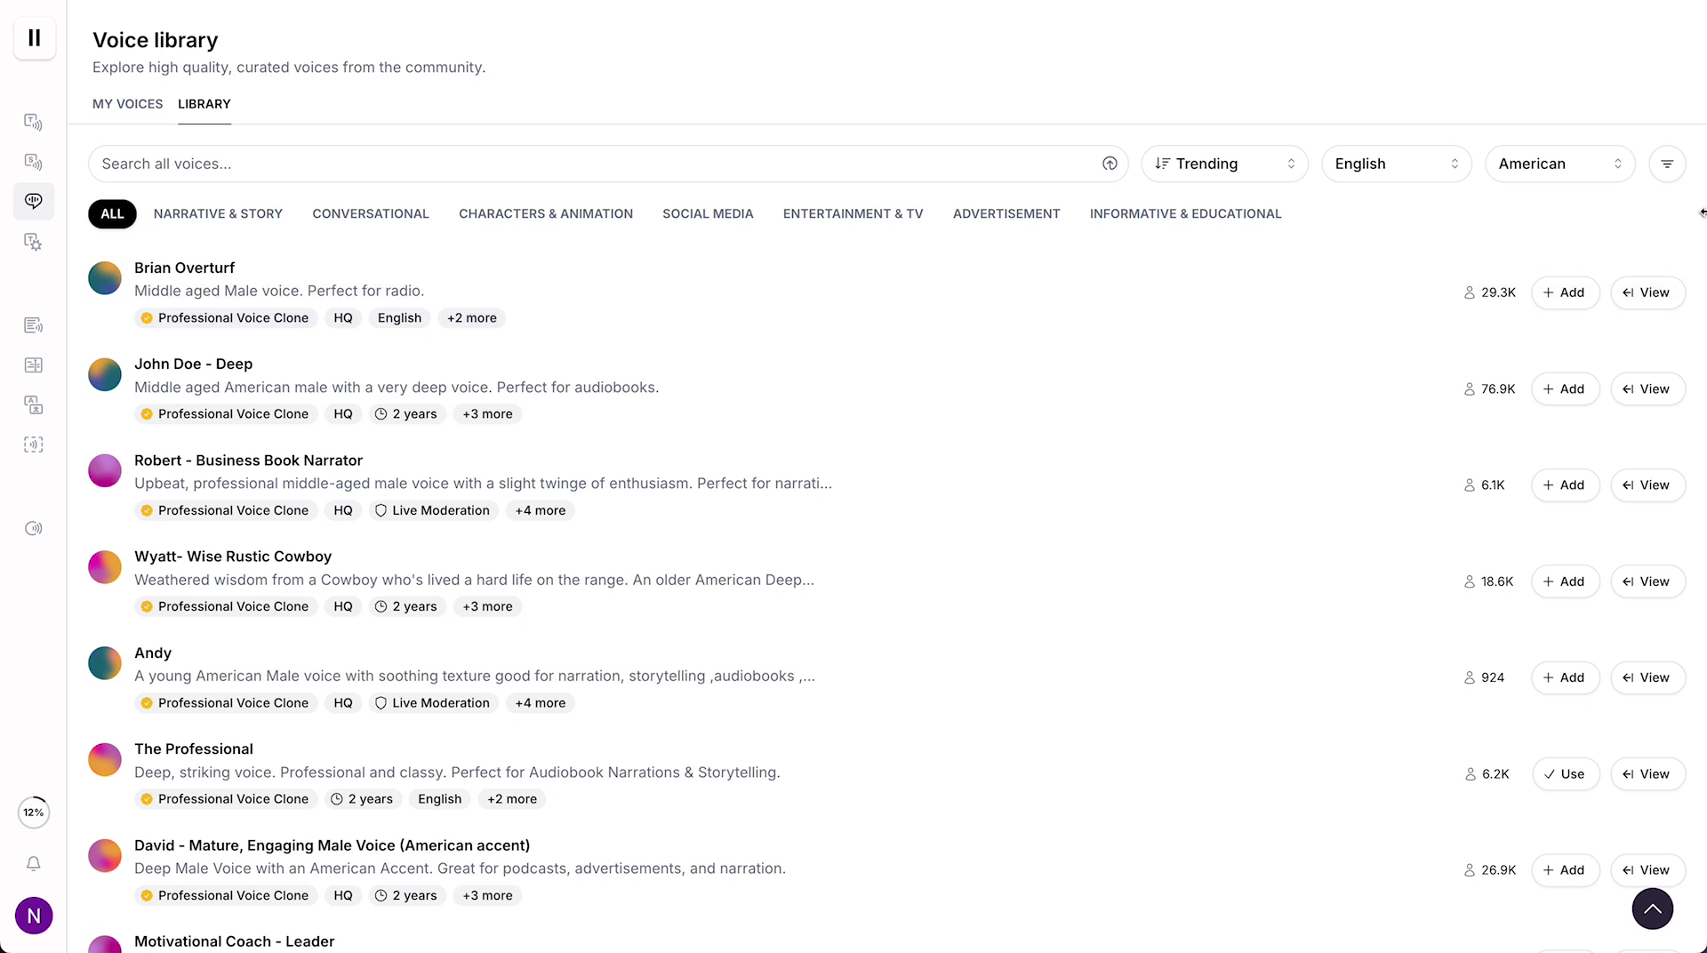
# - In the extra filters, set Gender to Female, Age to Any, and Category to Professional
pyautogui.click(1668, 167)
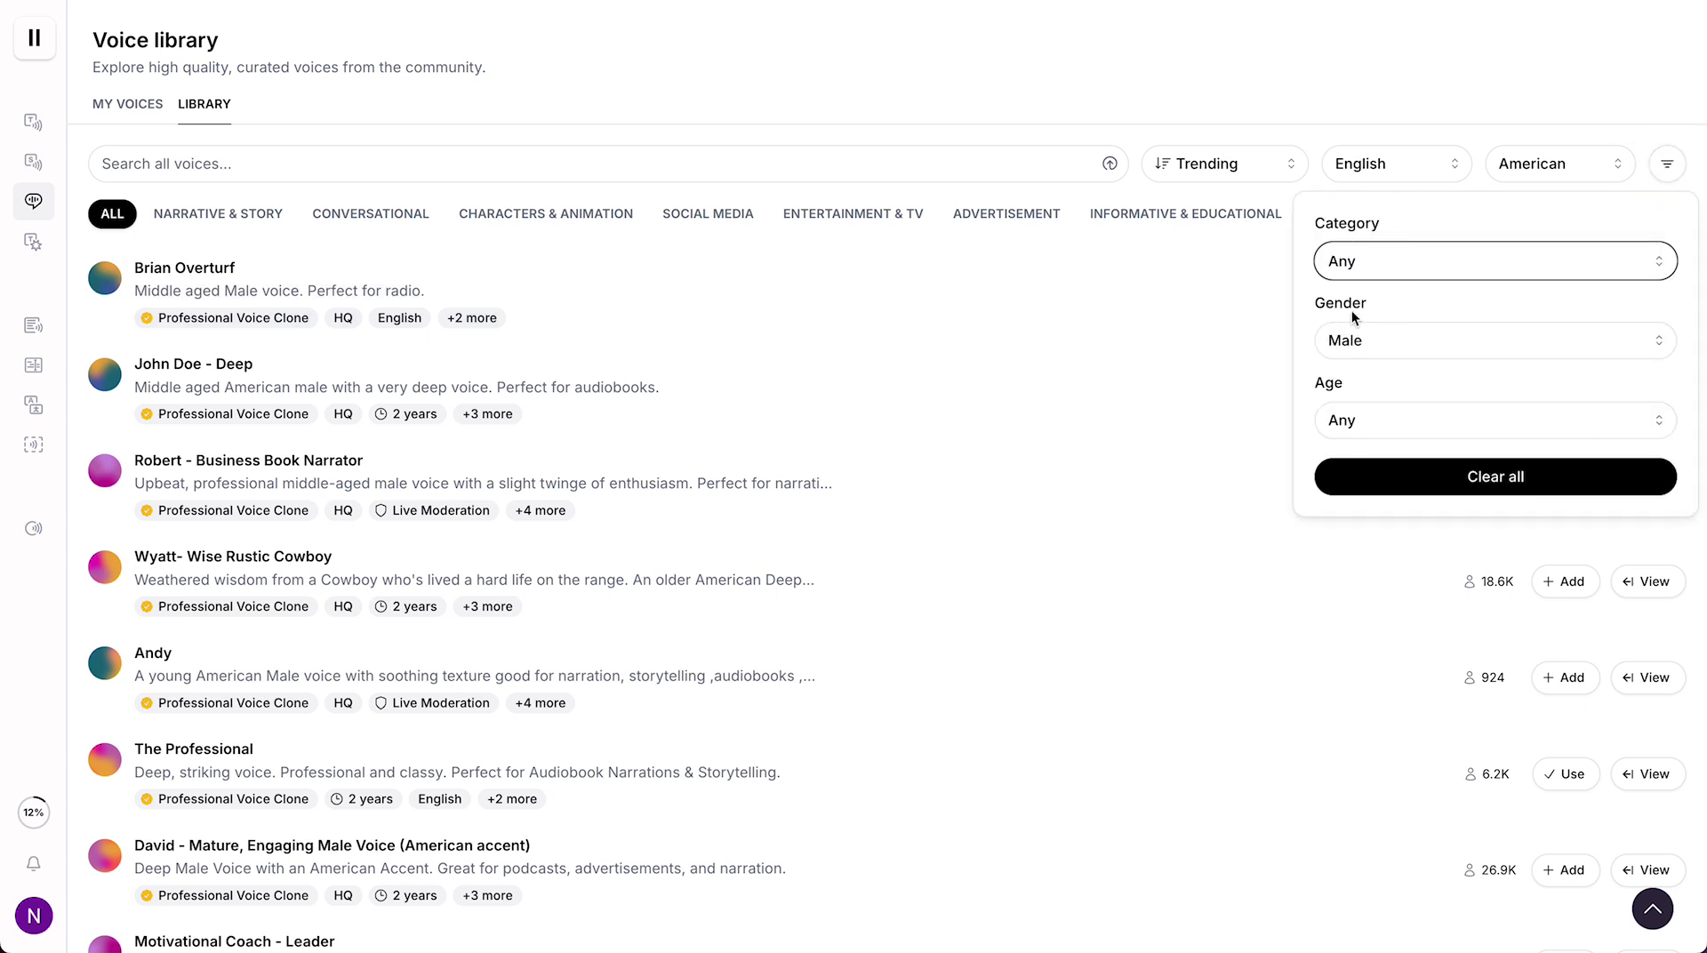
pyautogui.click(1379, 341)
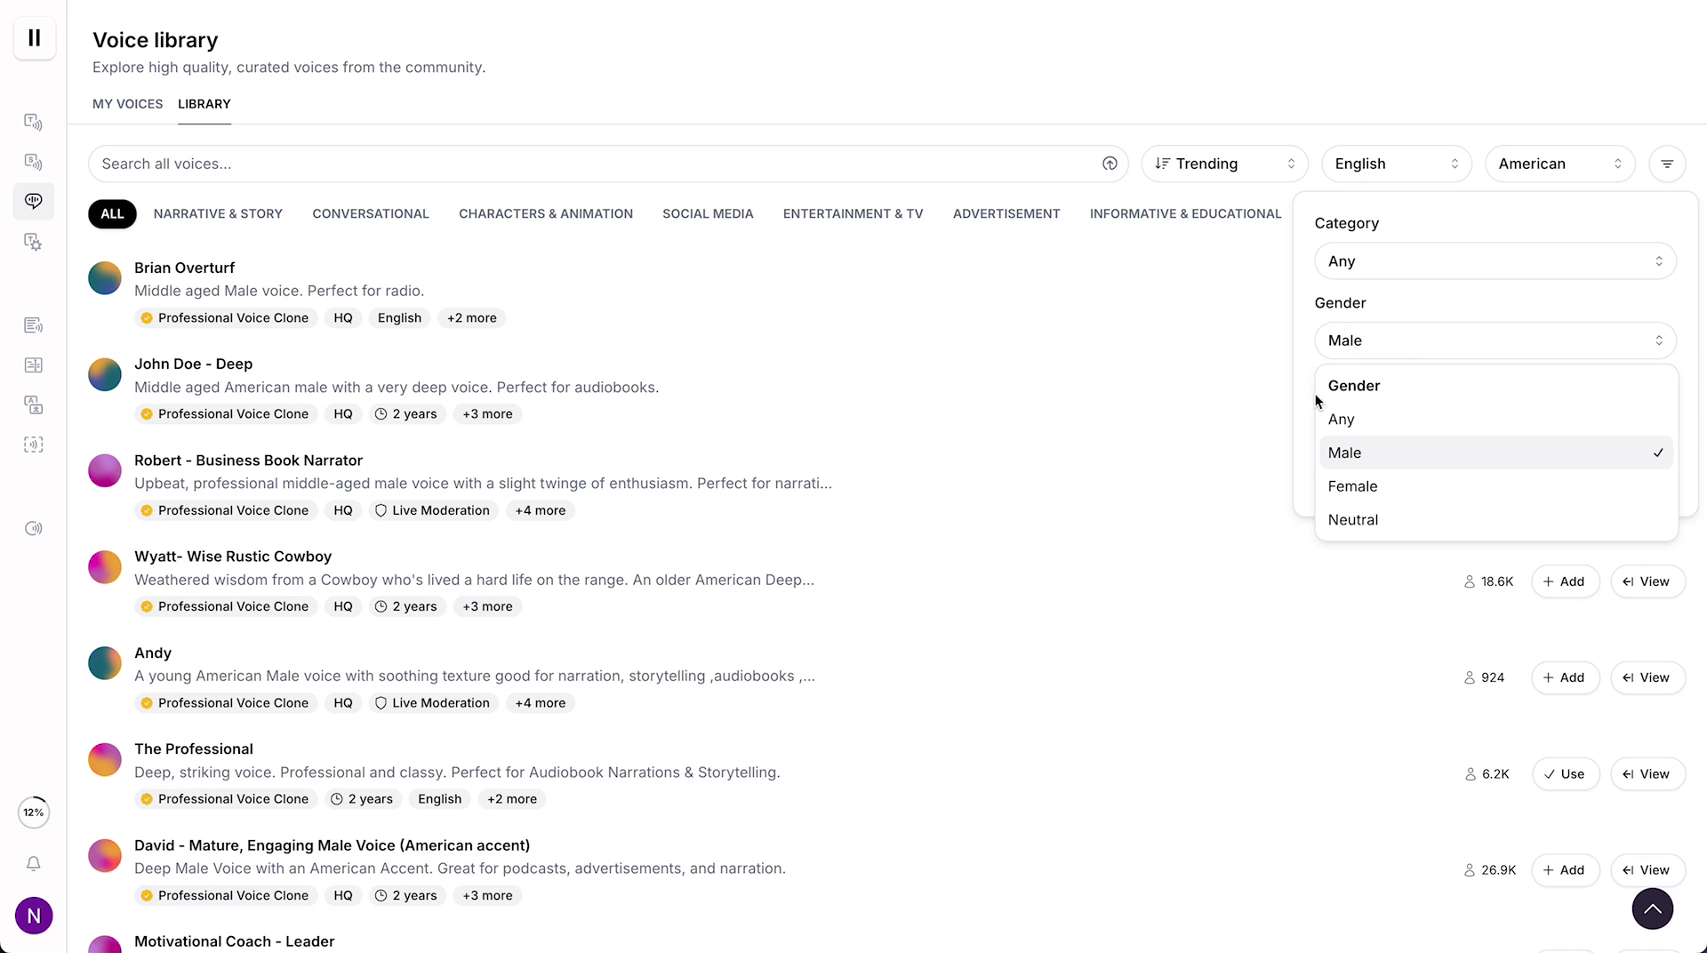
pyautogui.click(1351, 487)
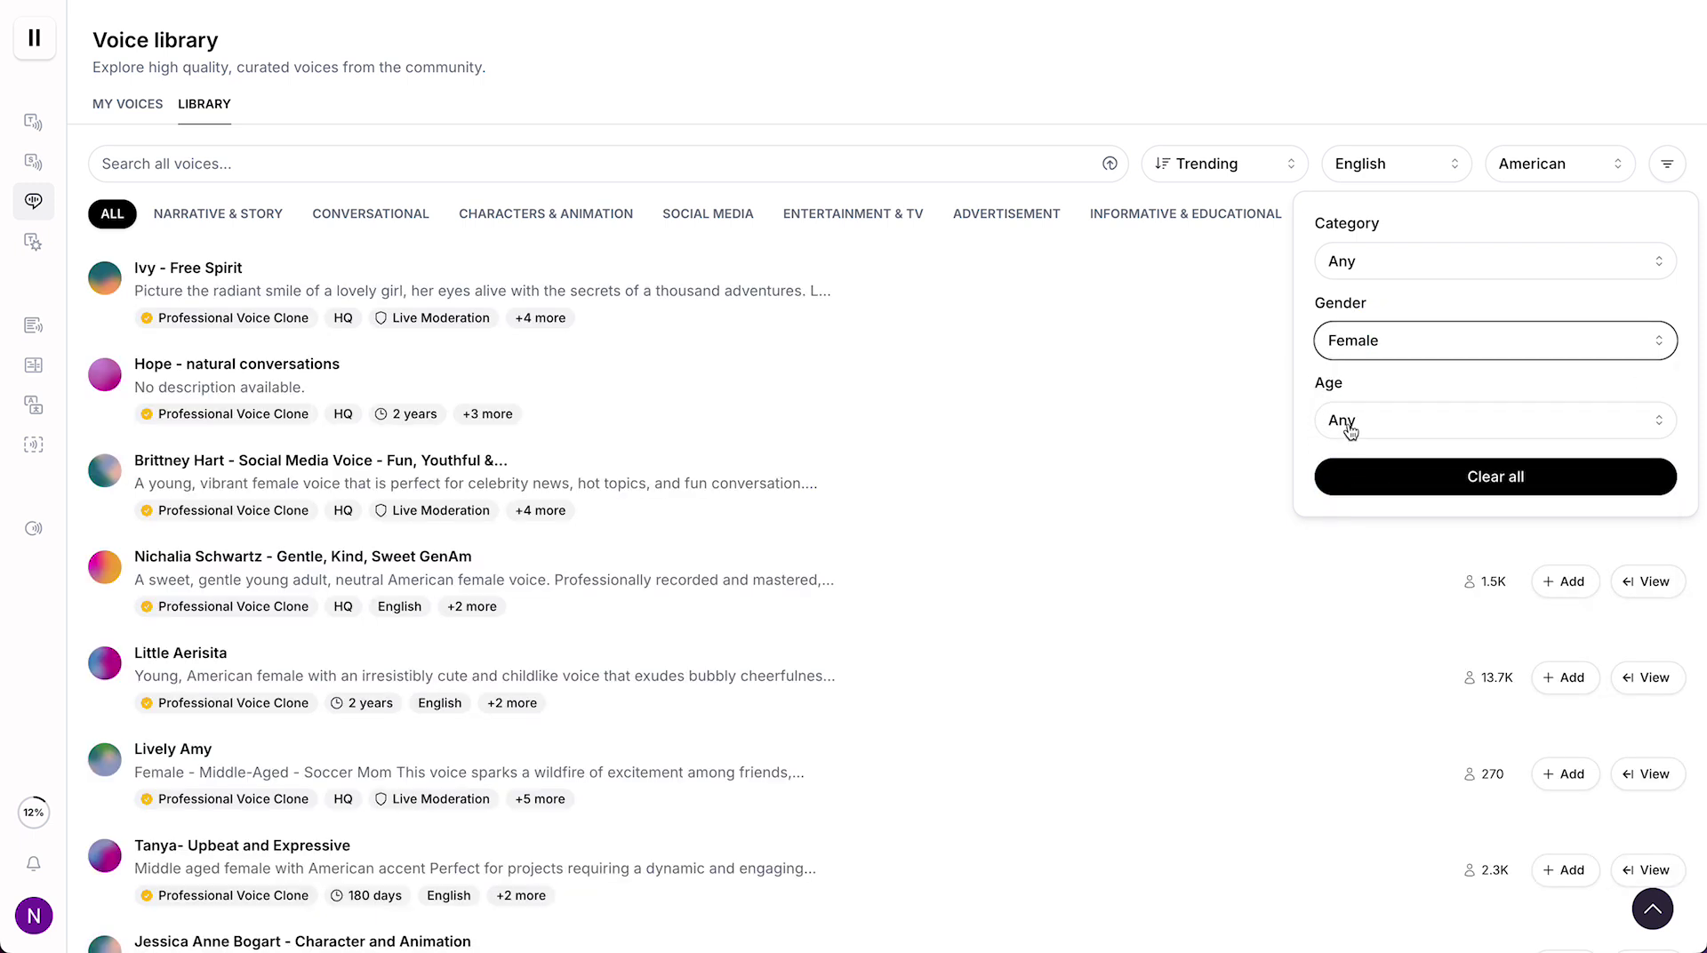
pyautogui.click(1350, 425)
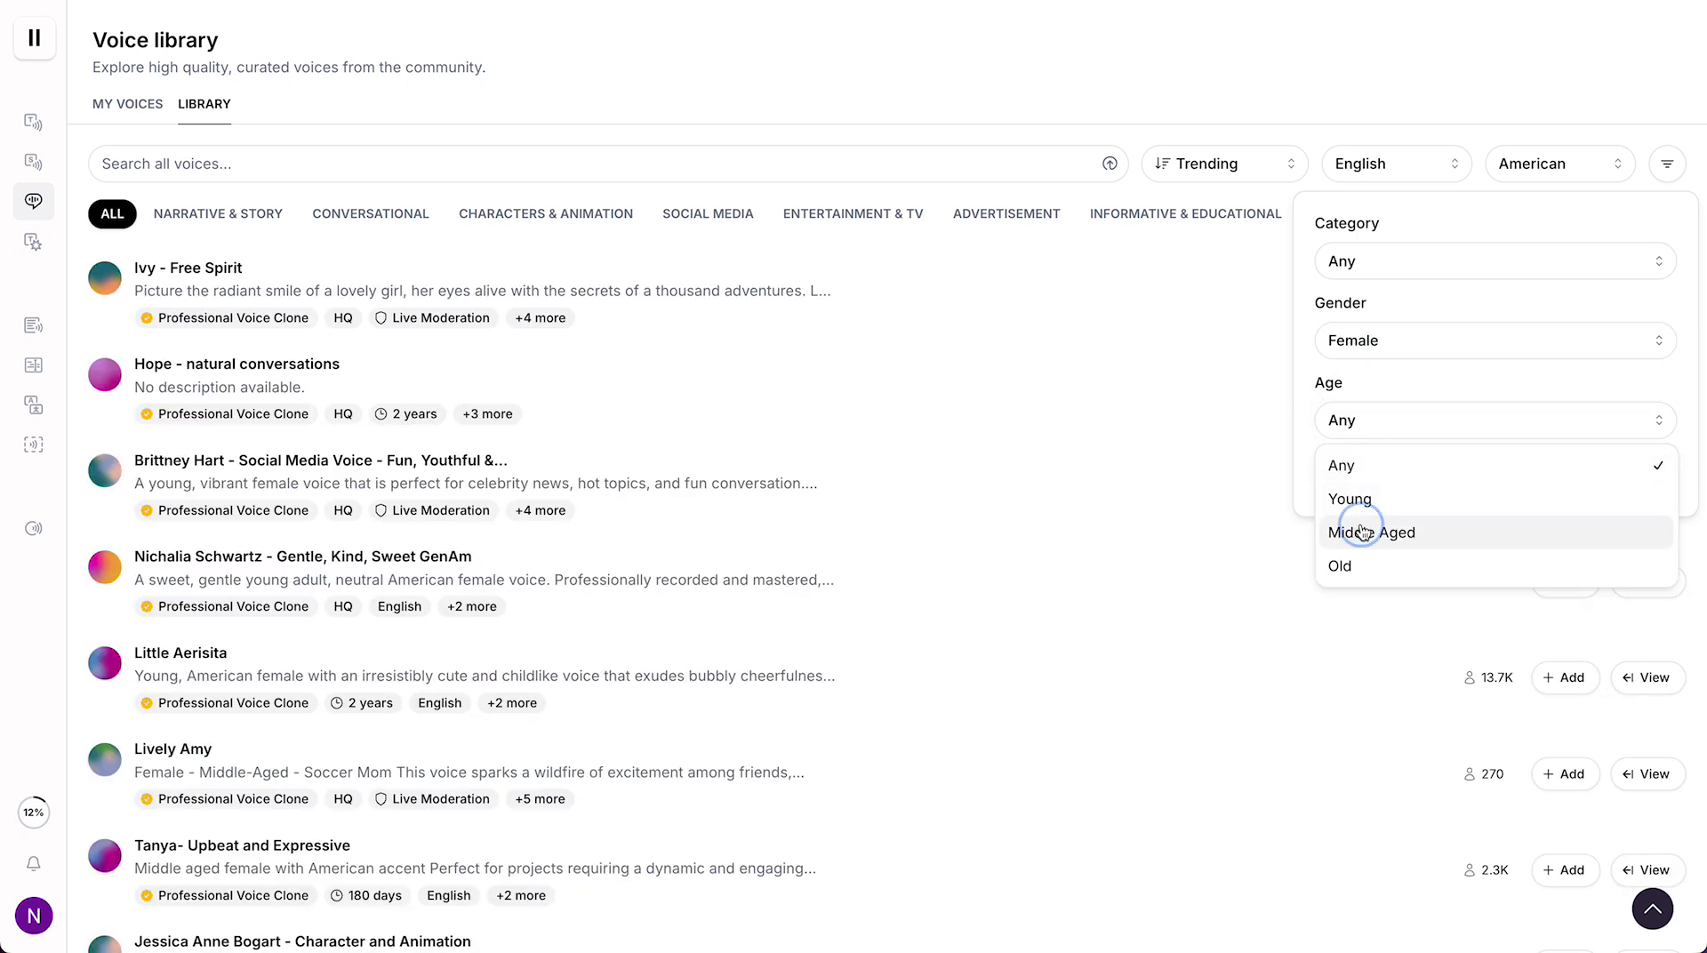
pyautogui.click(1364, 533)
pyautogui.click(1370, 421)
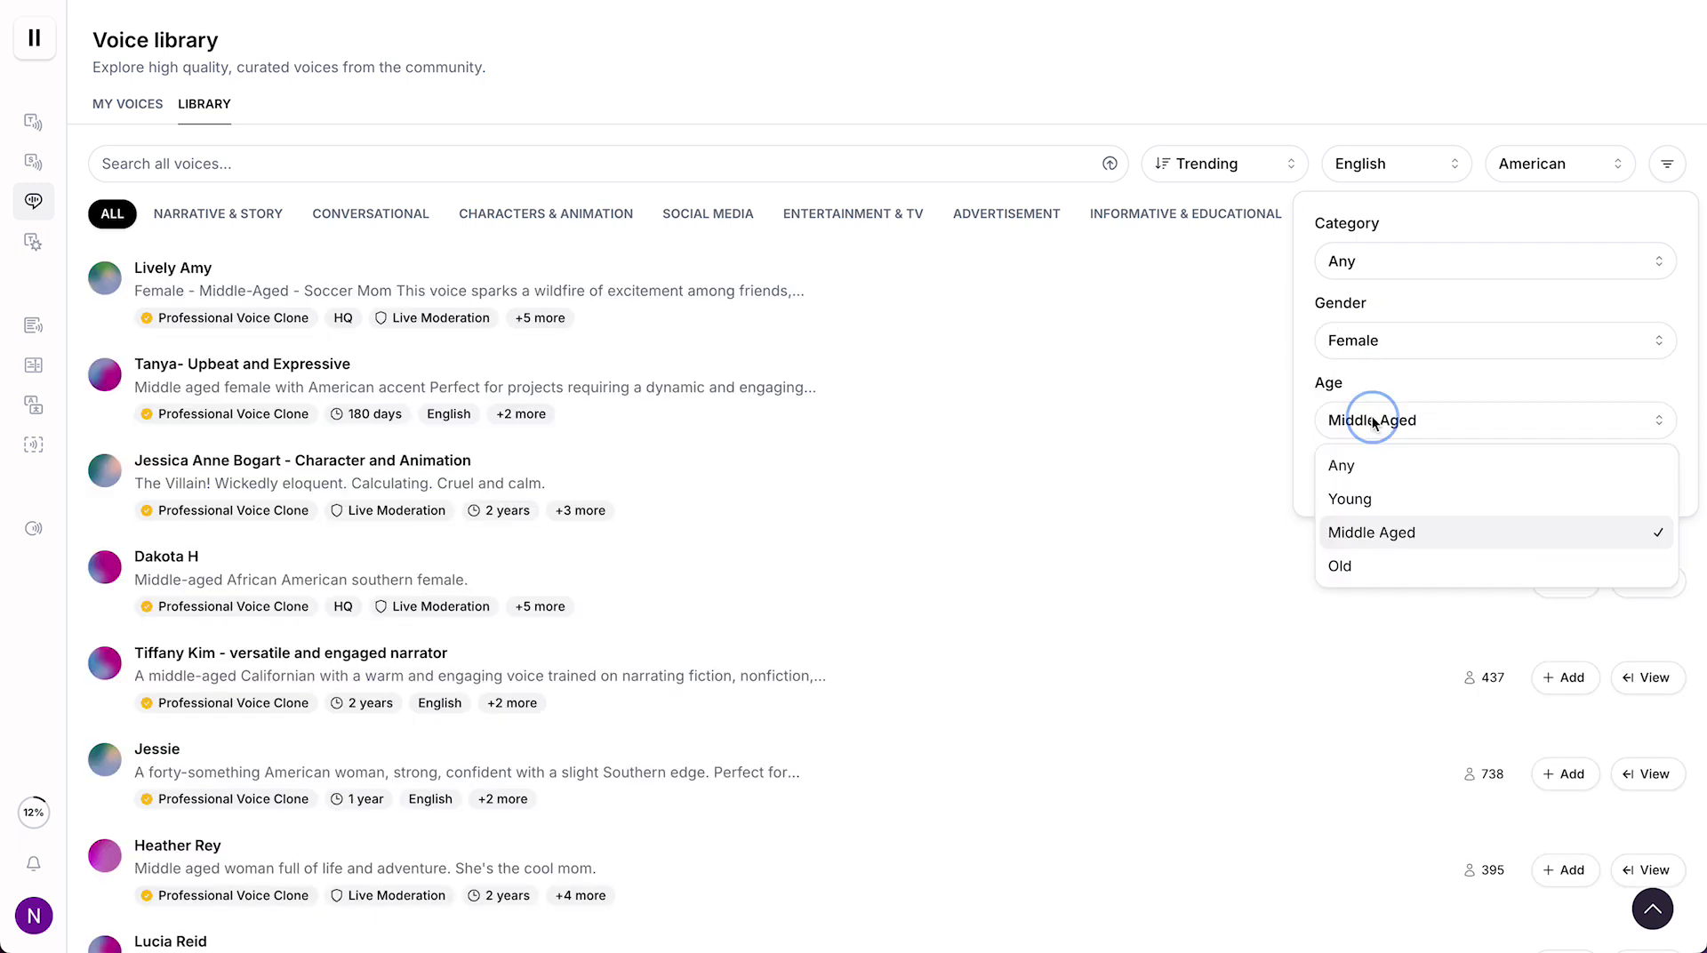
pyautogui.click(1366, 463)
pyautogui.click(1361, 262)
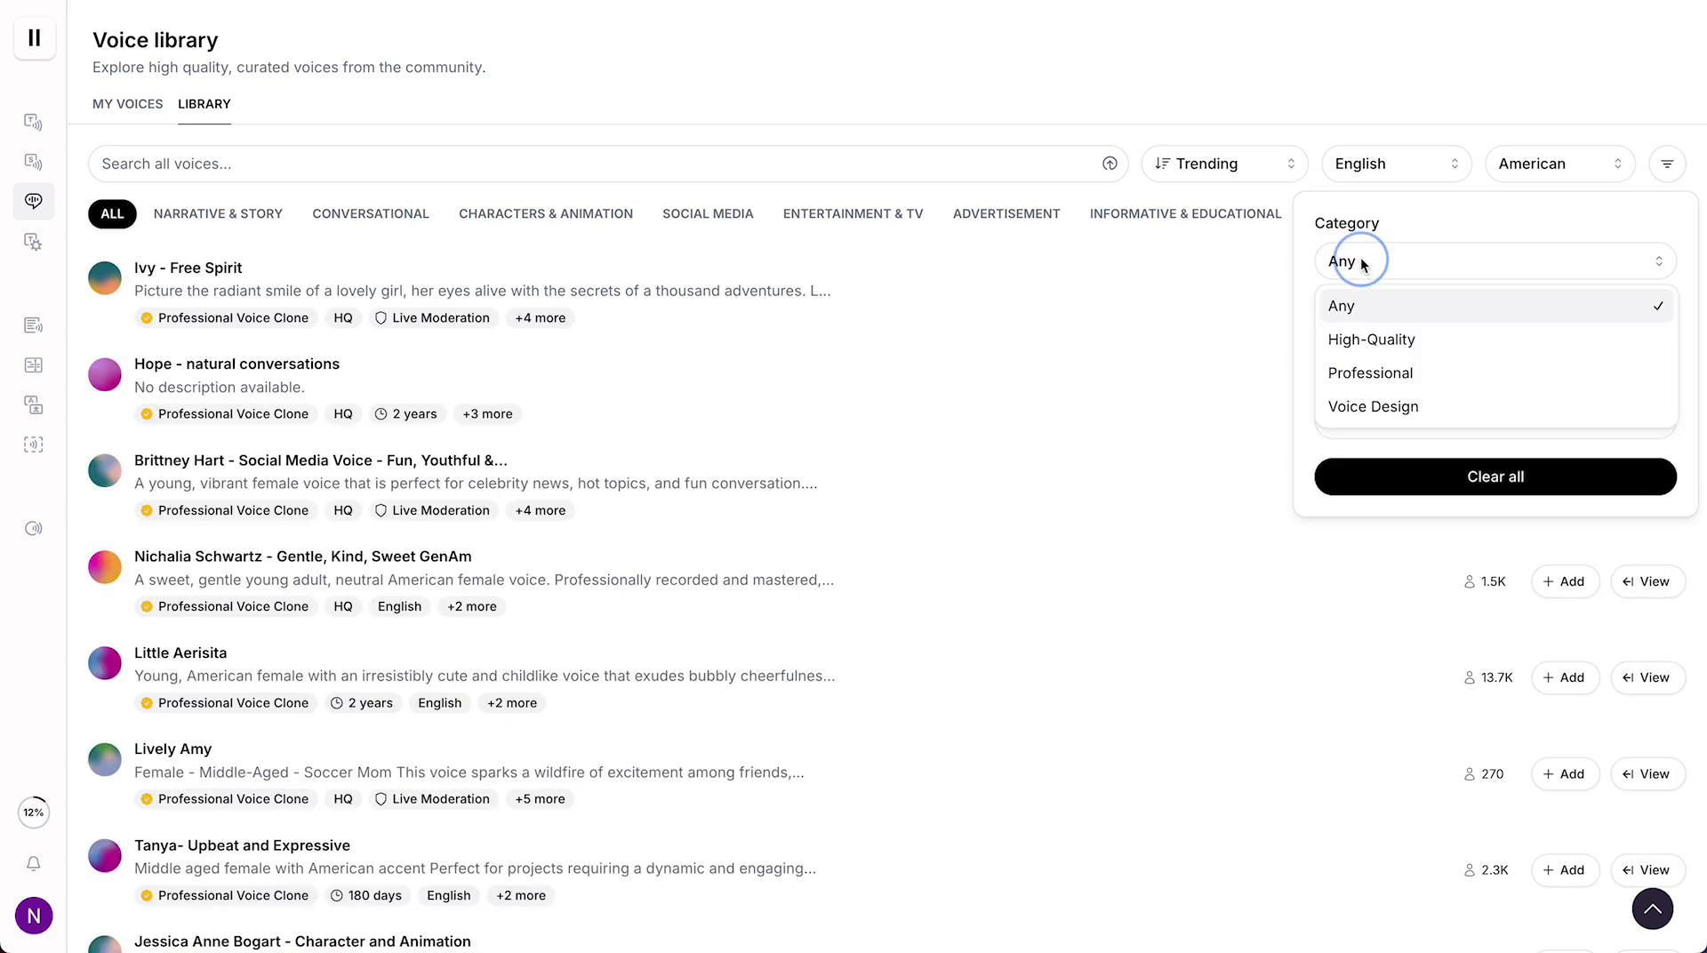
pyautogui.click(1381, 381)
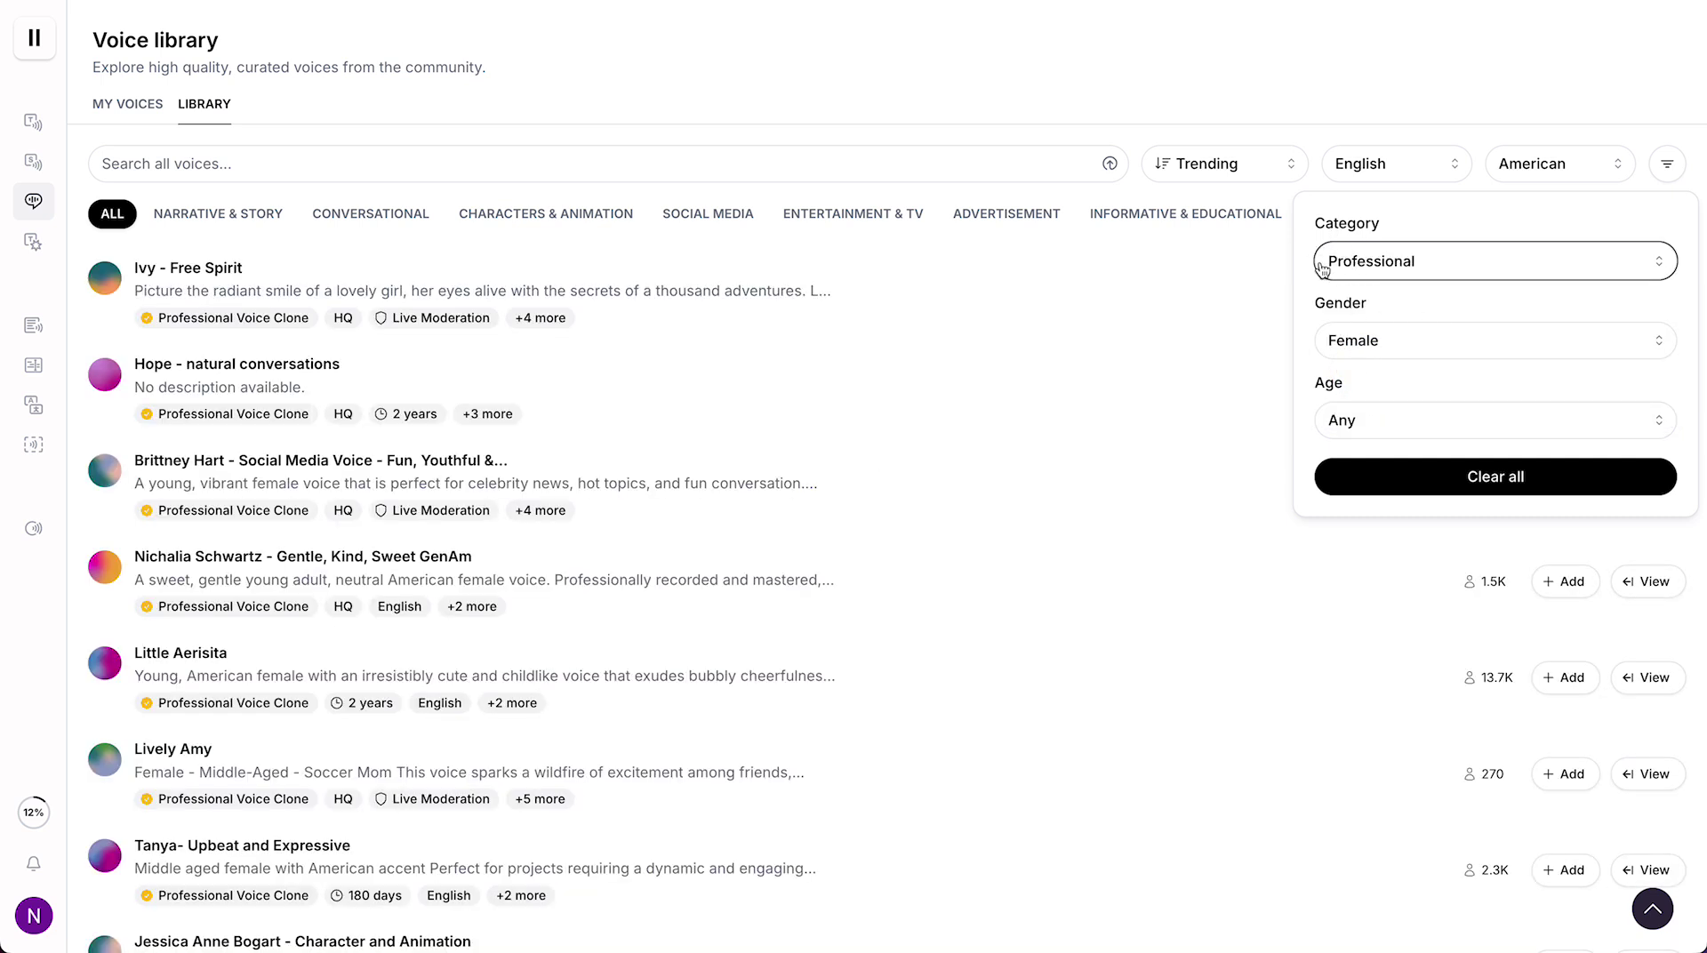
# - Close the extra filters panel
pyautogui.press('Escape')
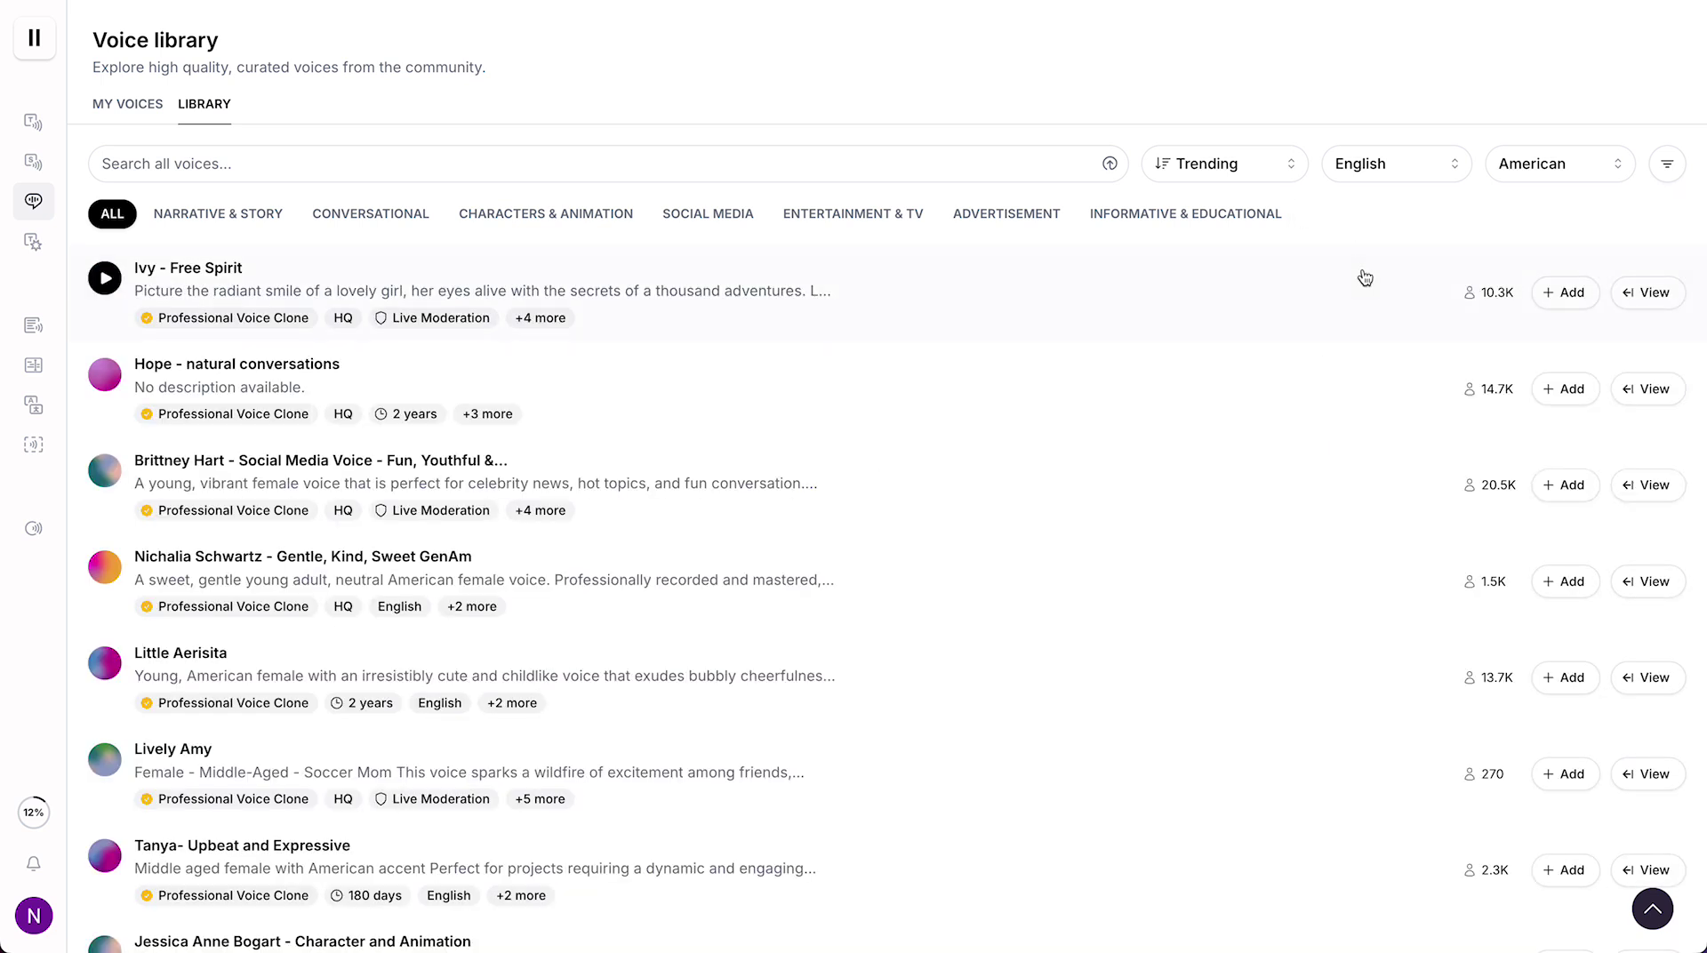
pyautogui.click(1667, 164)
pyautogui.click(1299, 362)
pyautogui.click(1669, 165)
pyautogui.click(1407, 469)
# - Show Social Media voices and preview the fun youthful, Smooth and Assertive, and upbeat ones
pyautogui.click(711, 226)
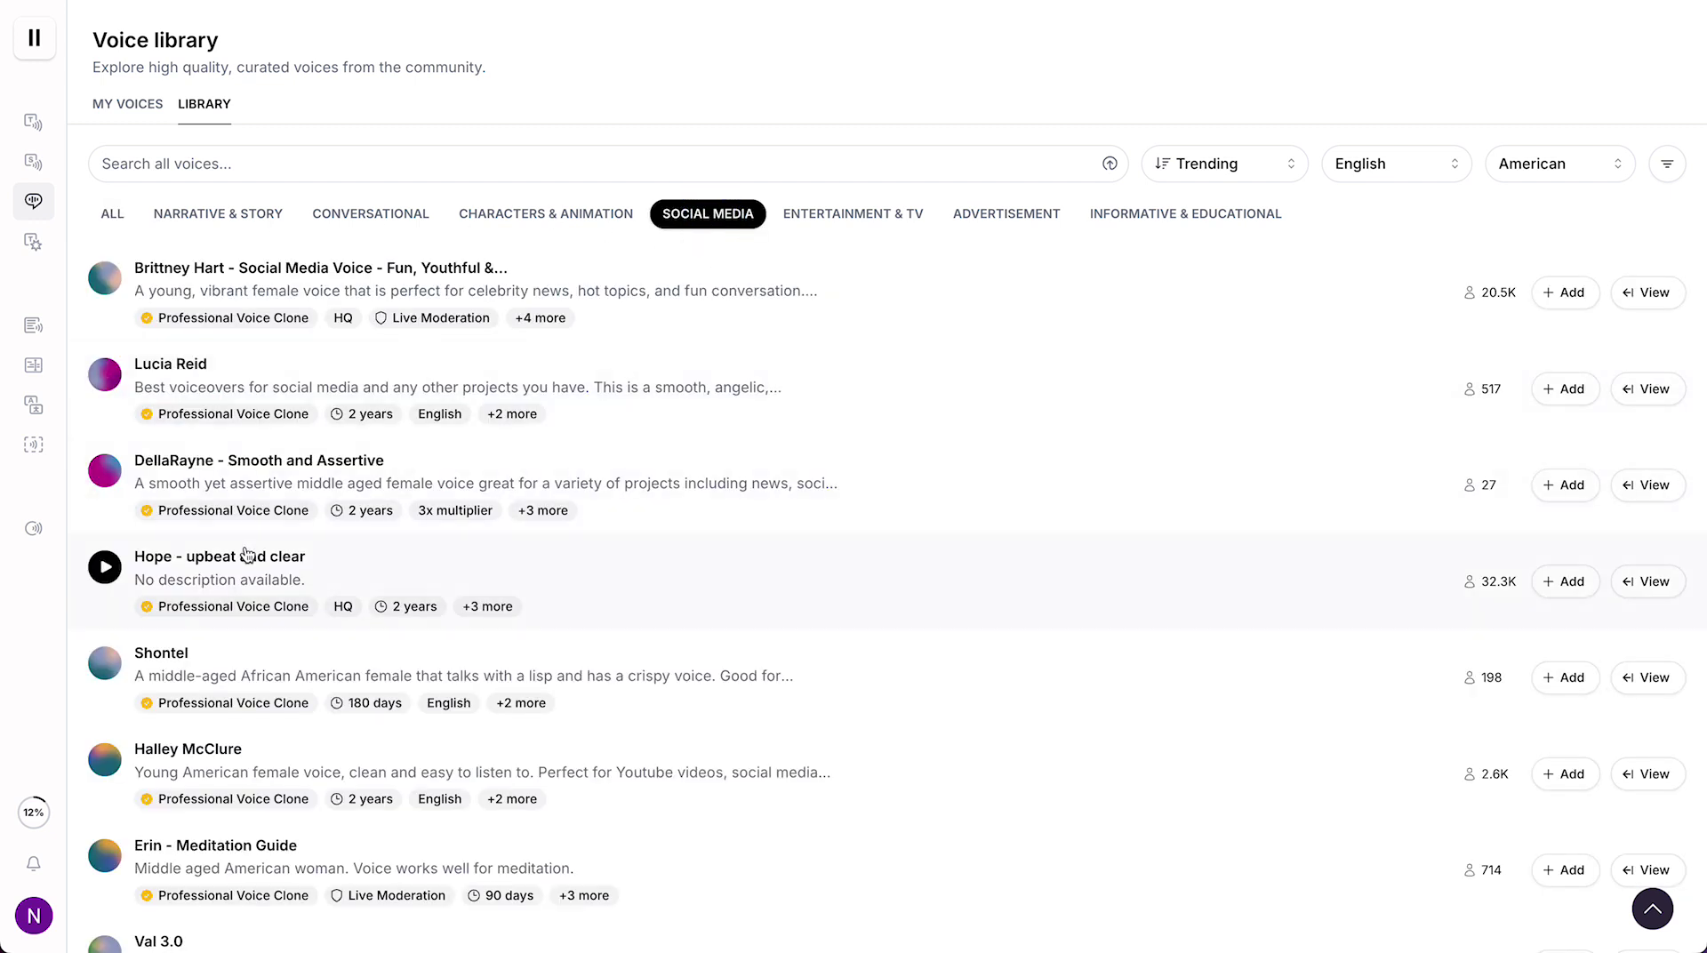
pyautogui.scroll(-1, 248, 556)
pyautogui.scroll(1, 249, 556)
pyautogui.scroll(-1, 233, 645)
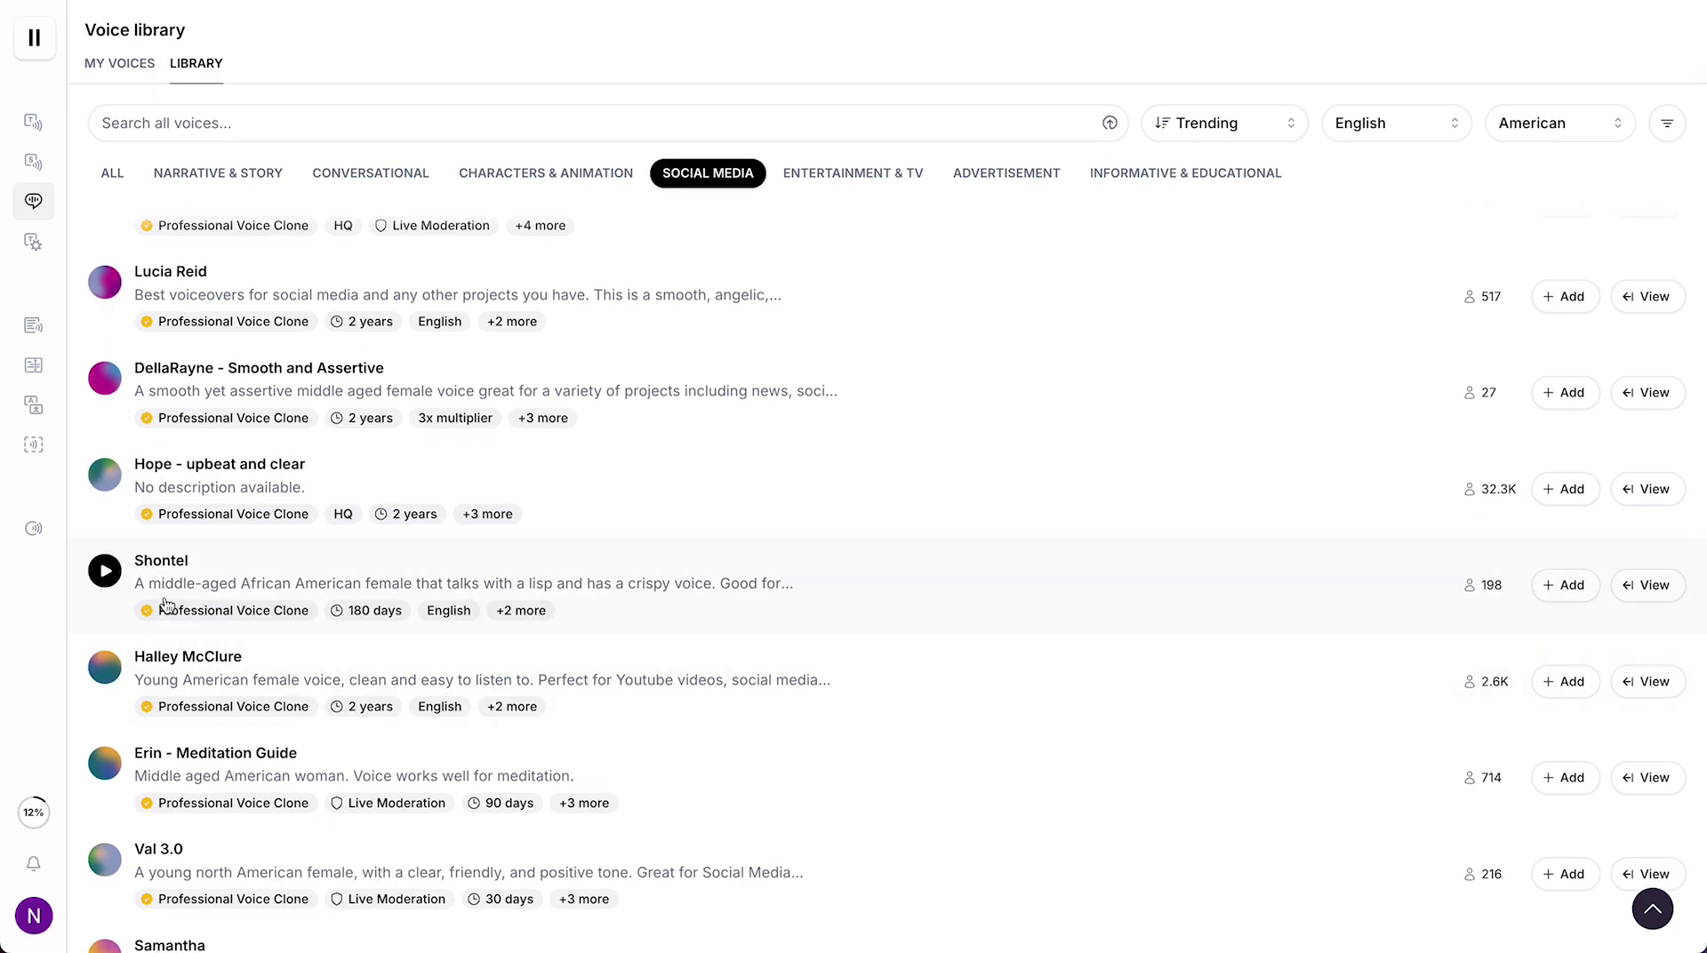
pyautogui.scroll(1, 165, 605)
pyautogui.click(105, 279)
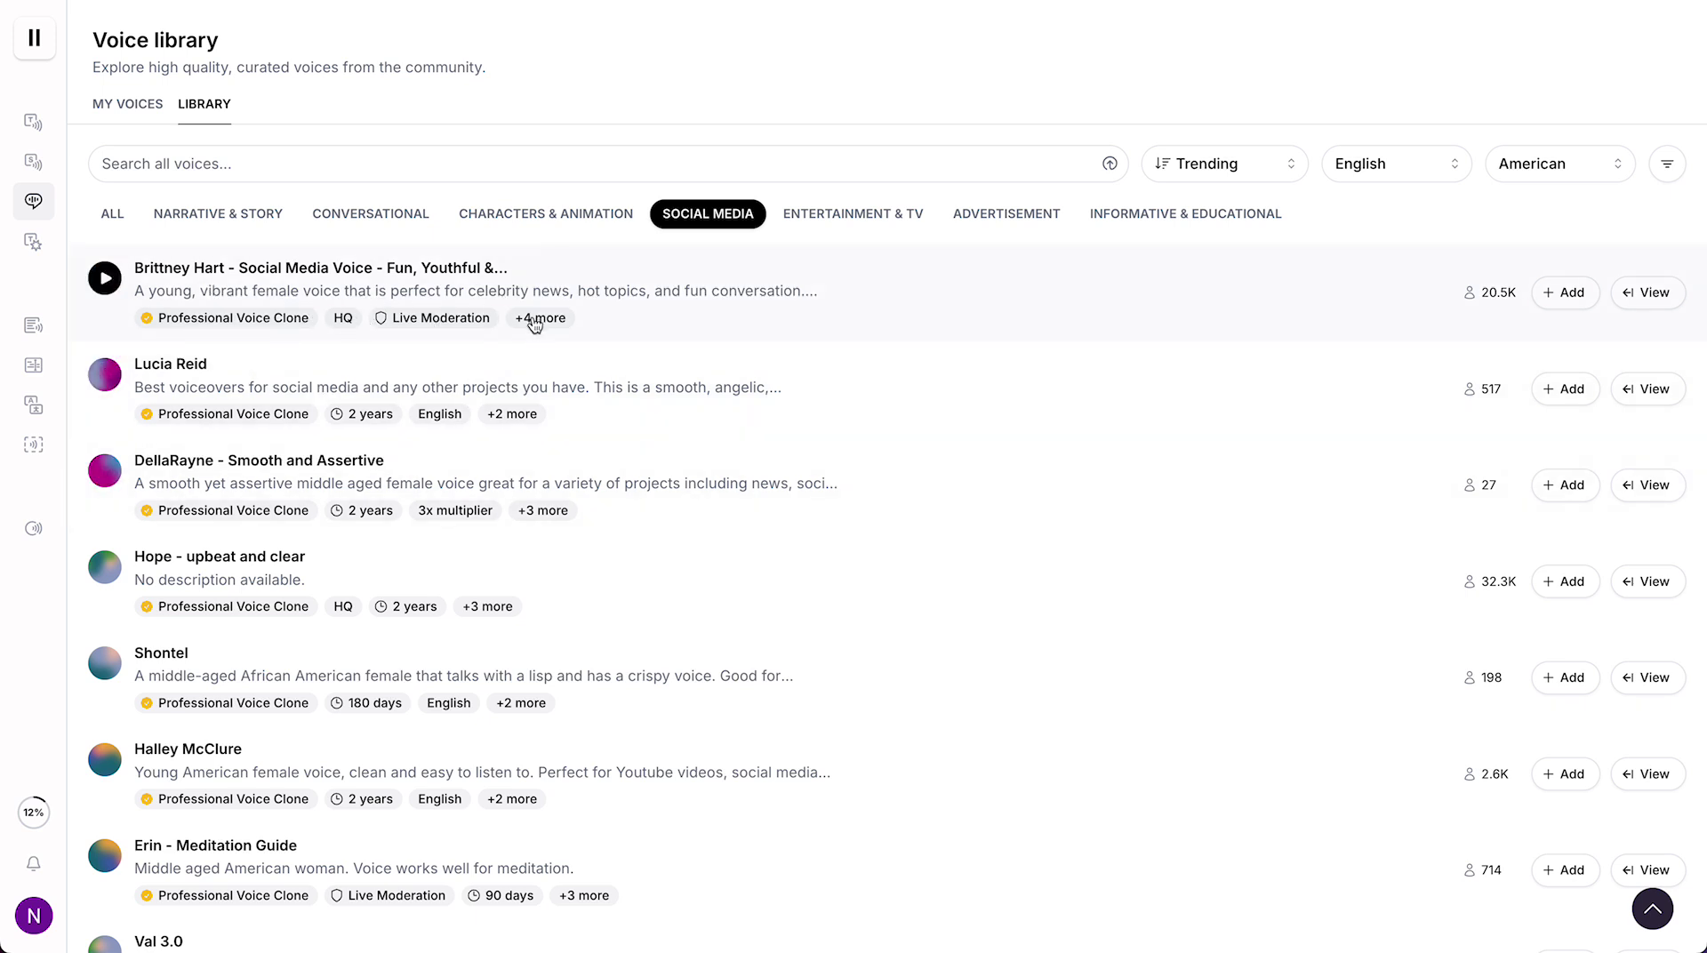
pyautogui.moveTo(536, 324)
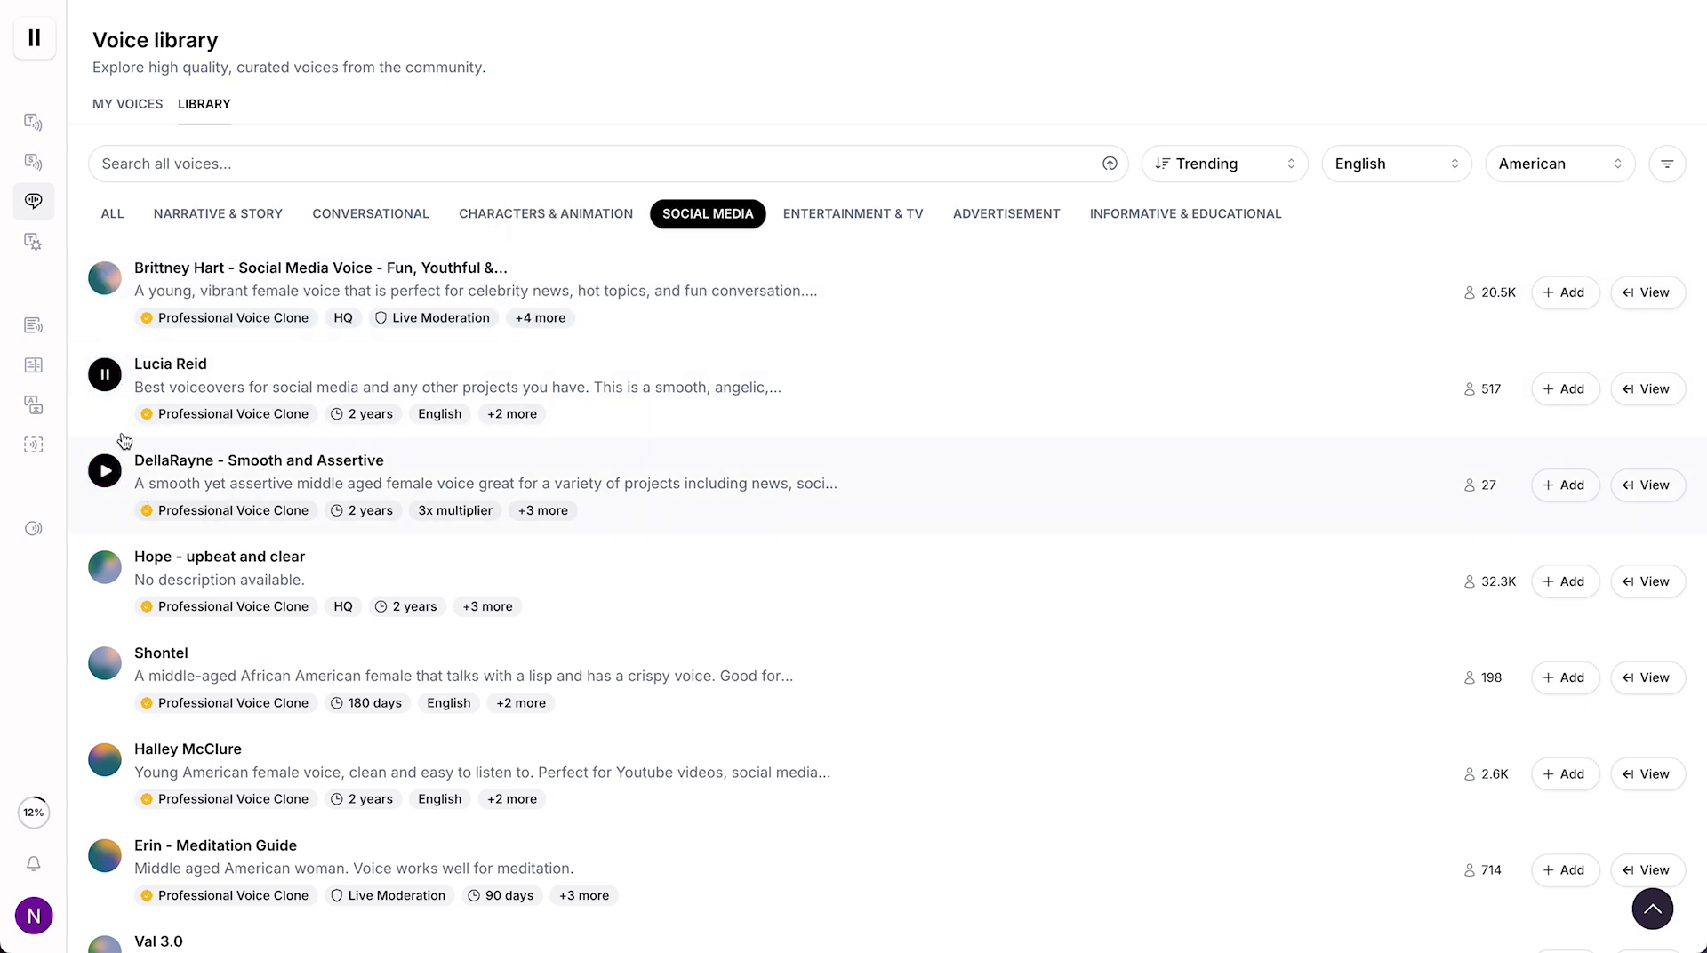
pyautogui.click(106, 377)
pyautogui.click(105, 377)
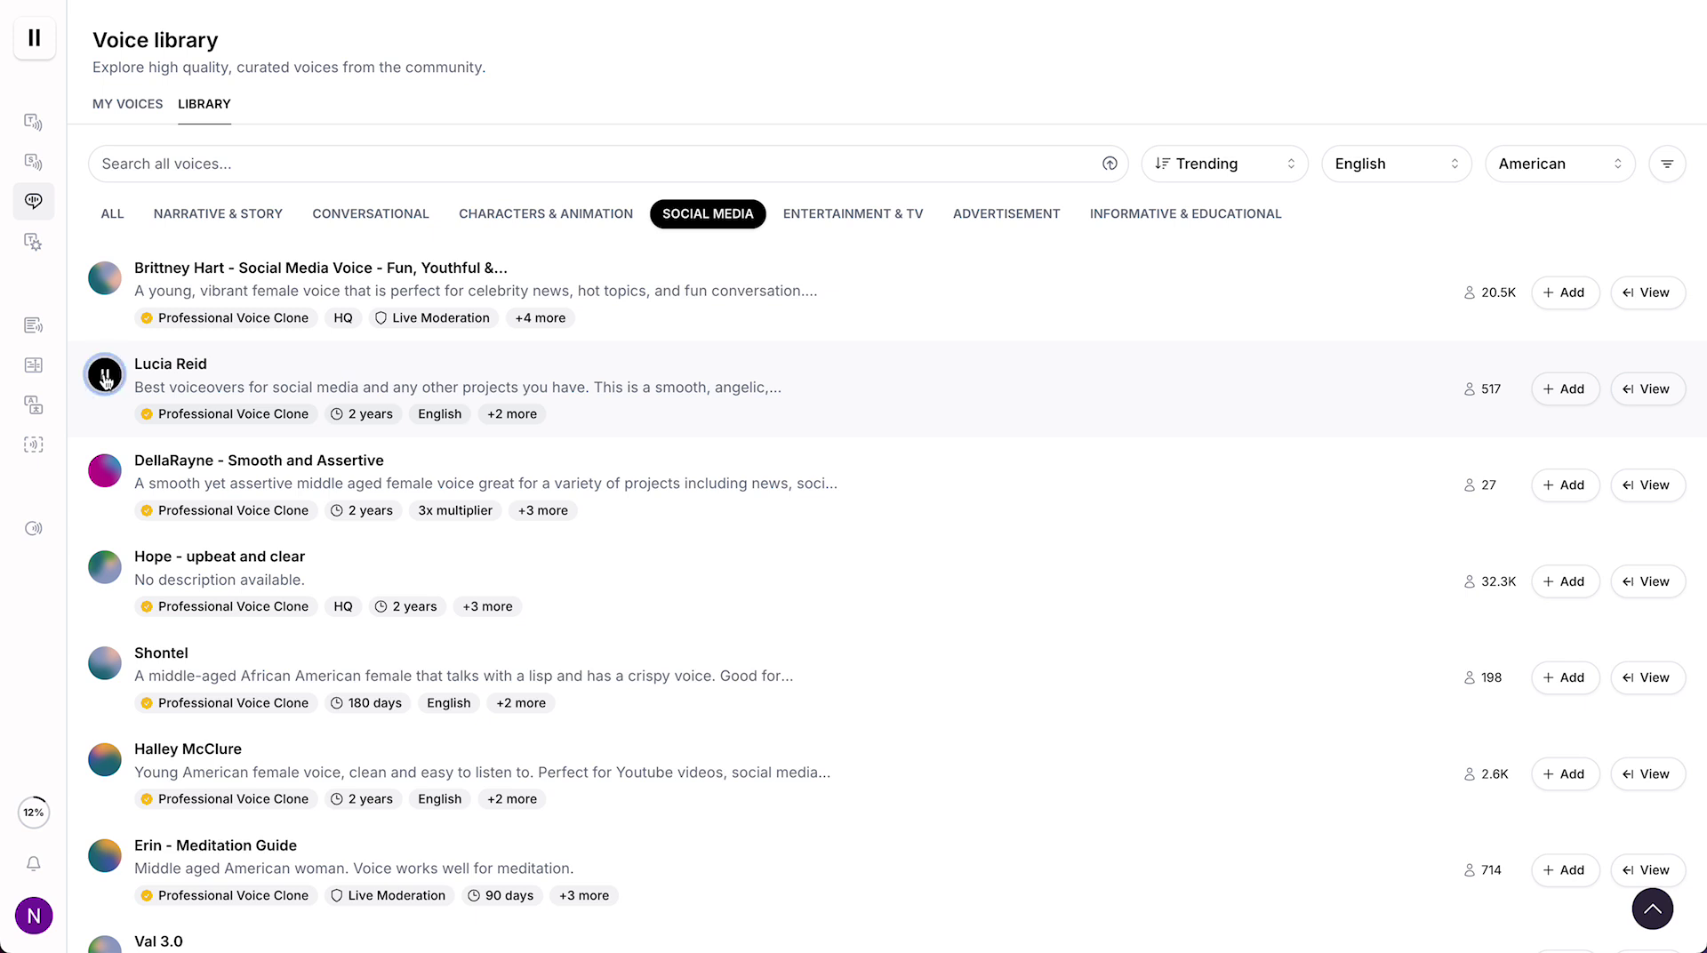
pyautogui.click(106, 471)
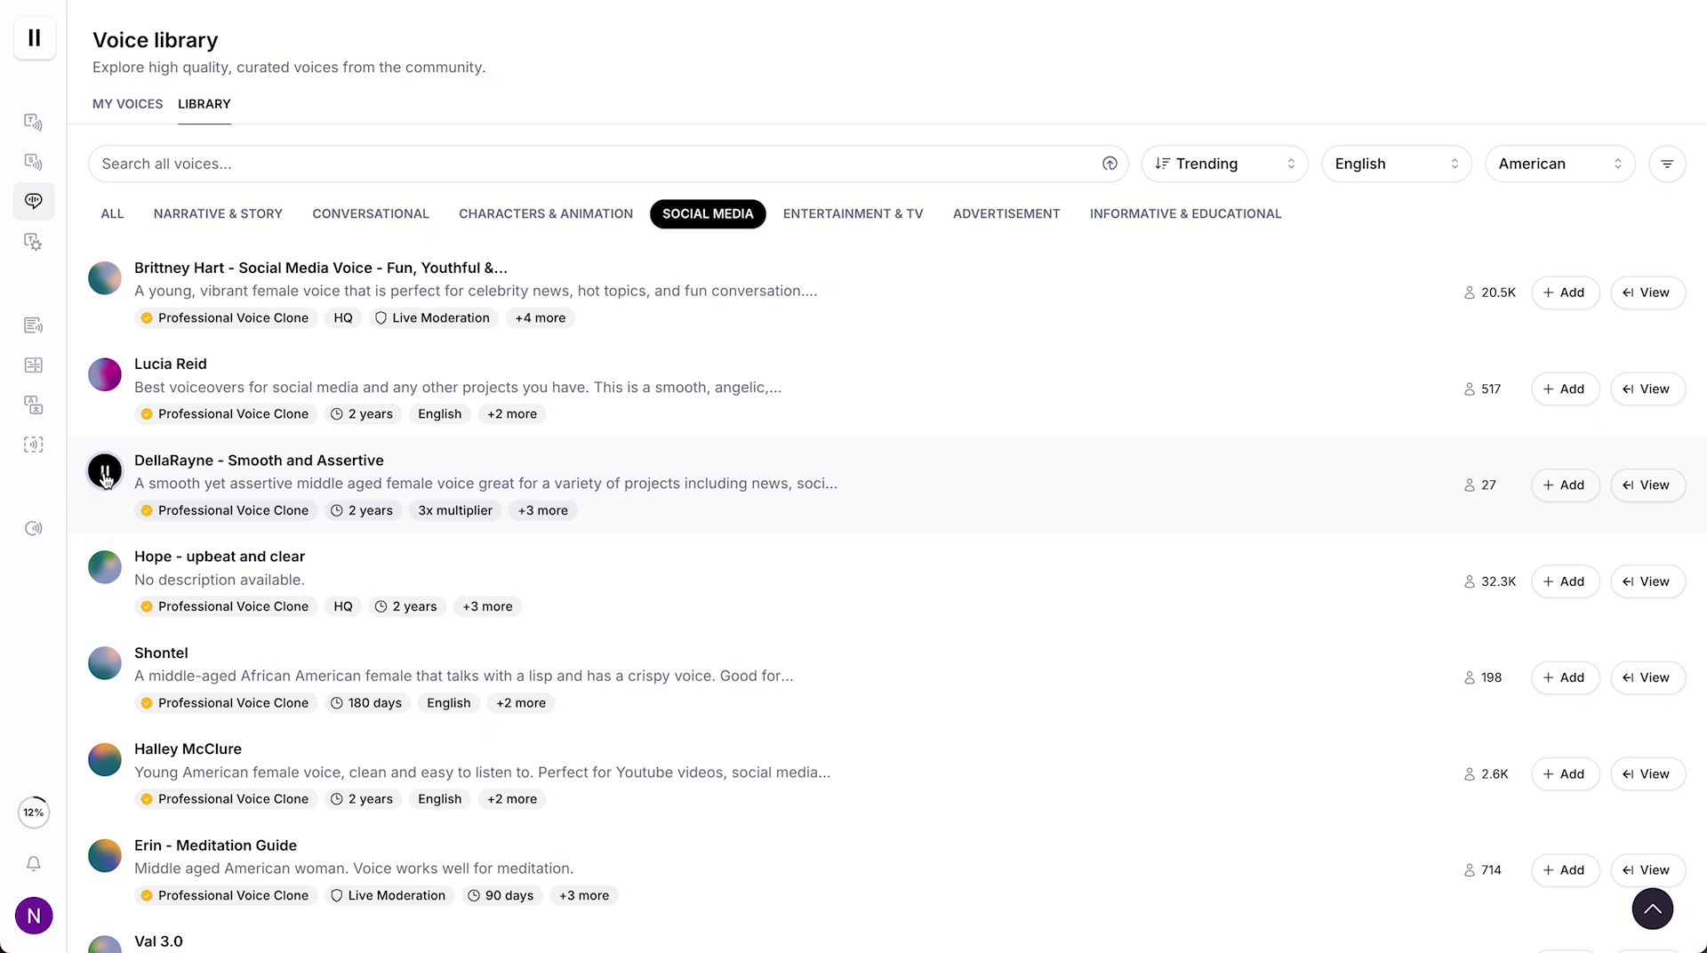
pyautogui.click(104, 574)
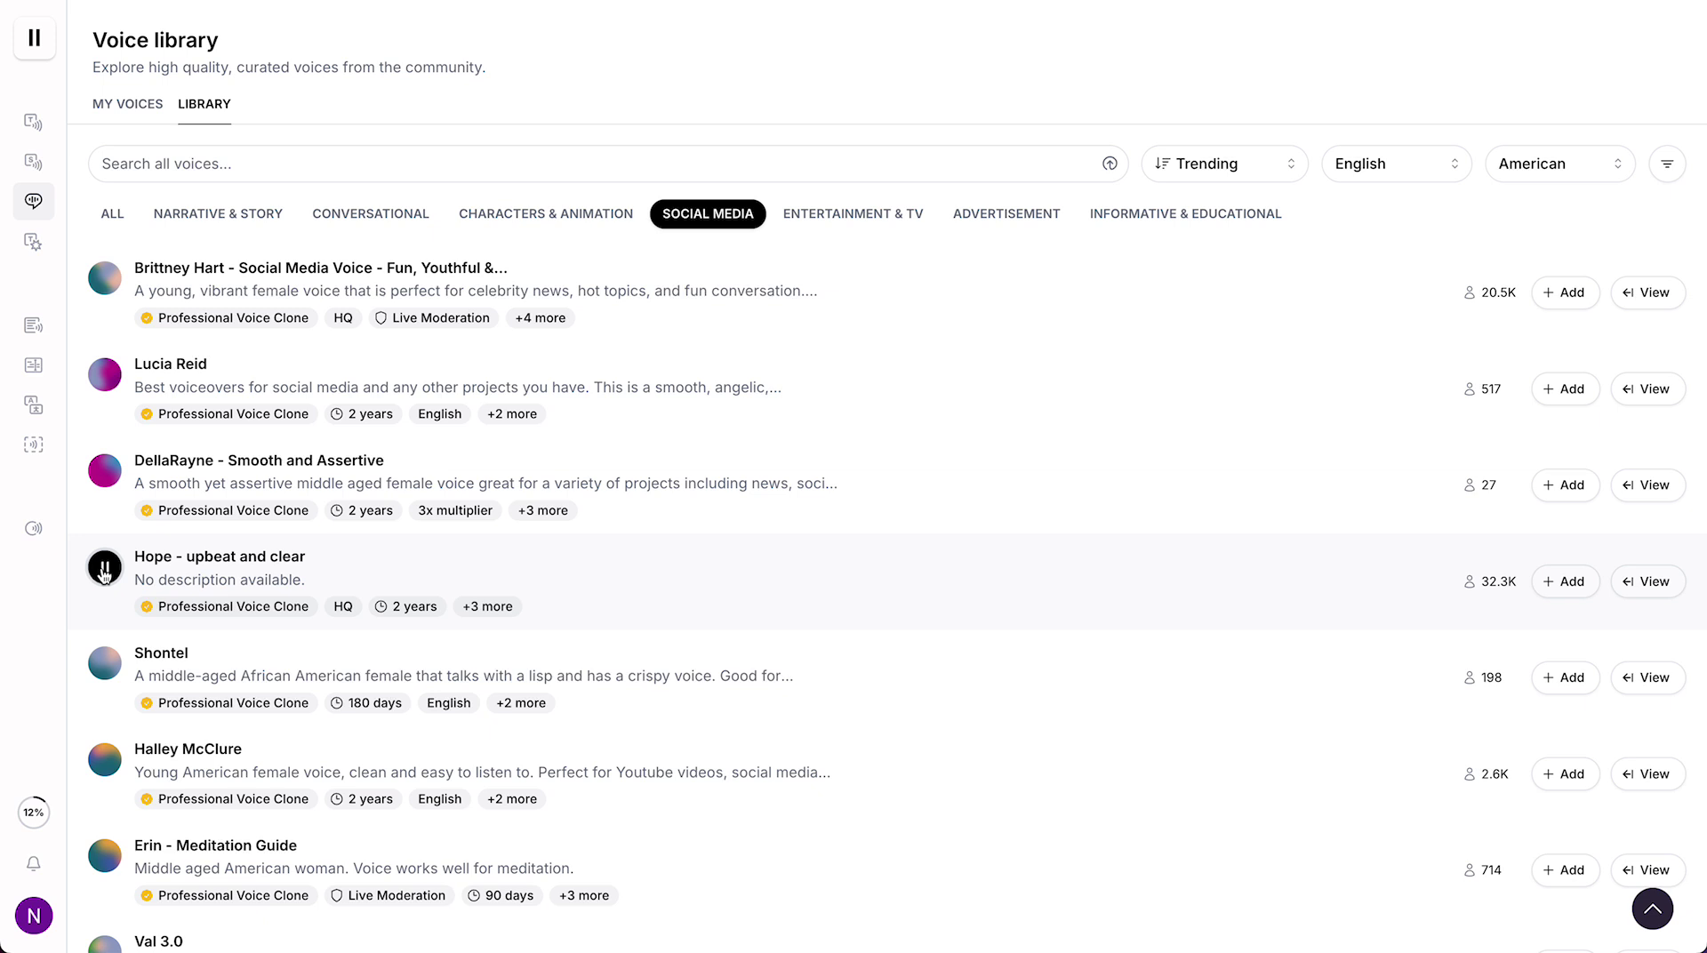
pyautogui.click(104, 574)
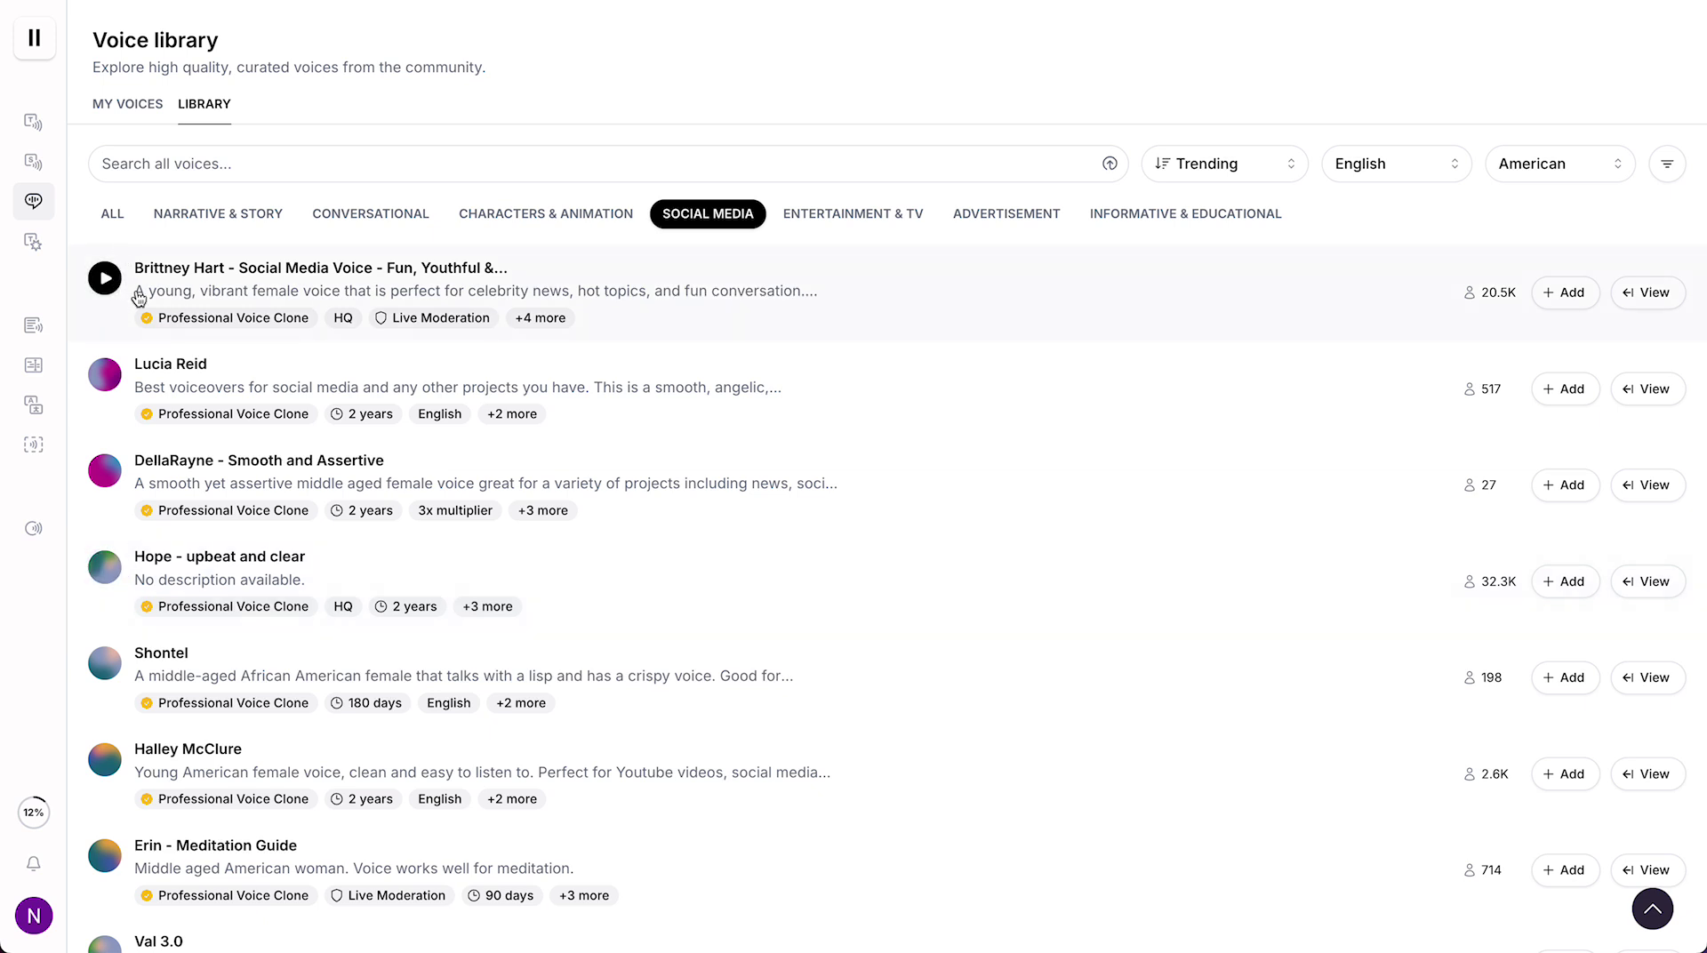
# - Add the fun, youthful voice to My voices and use it for Speech Synthesis
pyautogui.click(1553, 301)
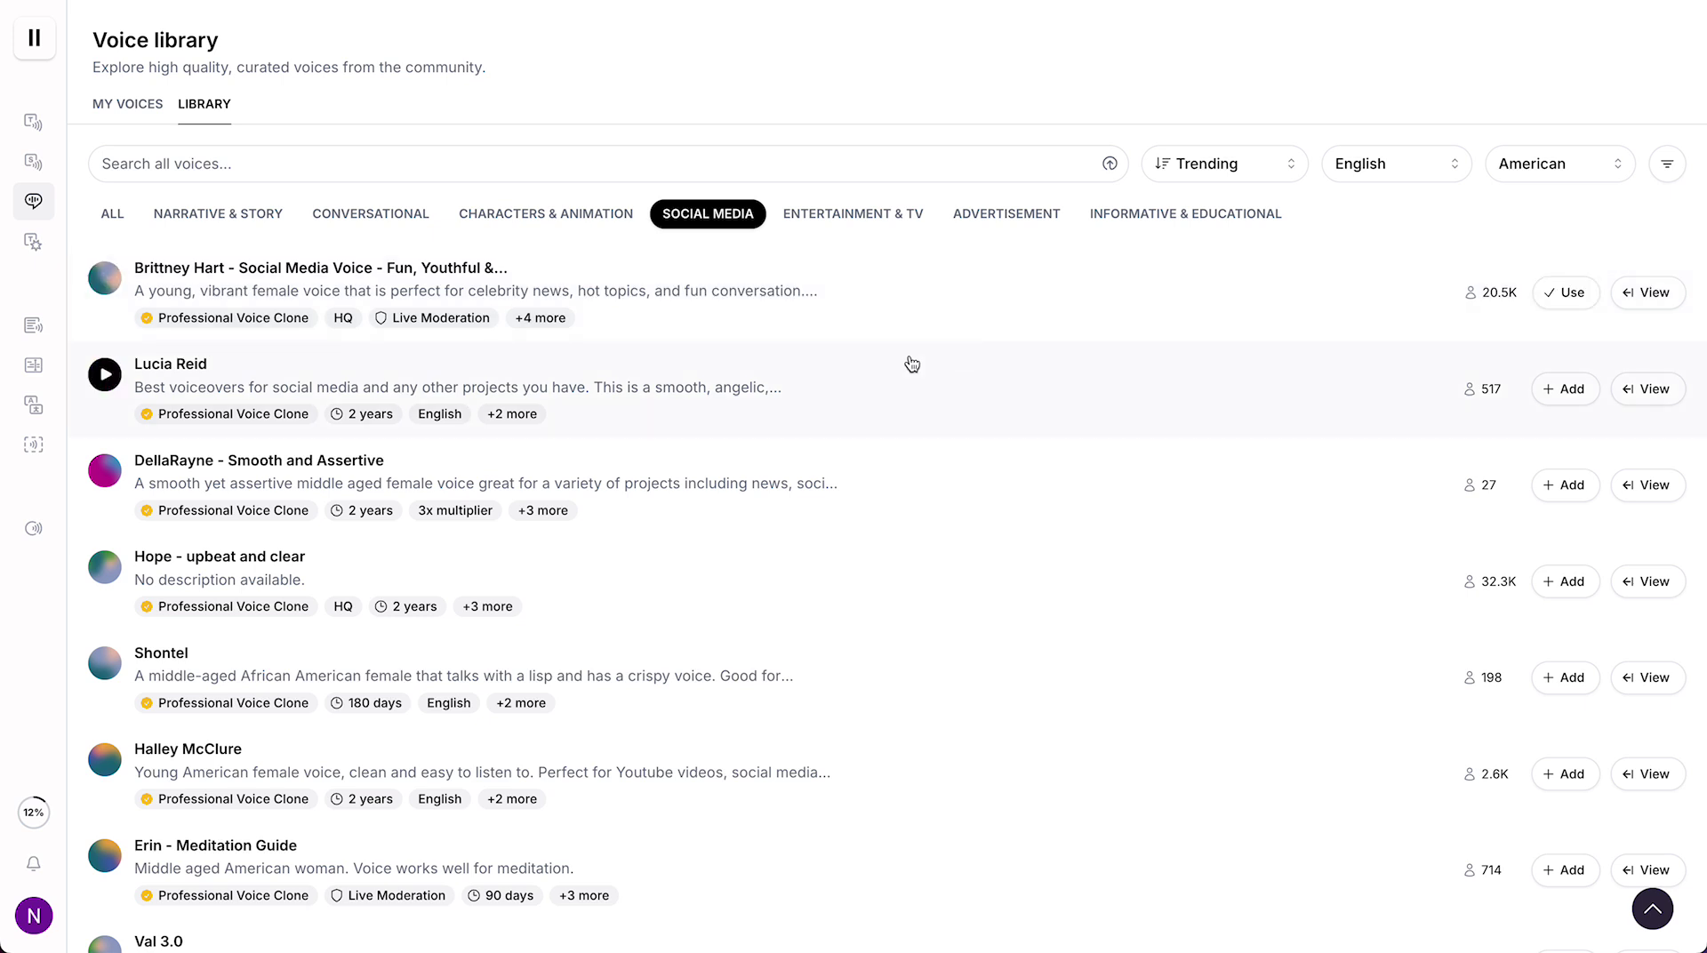
pyautogui.click(1549, 293)
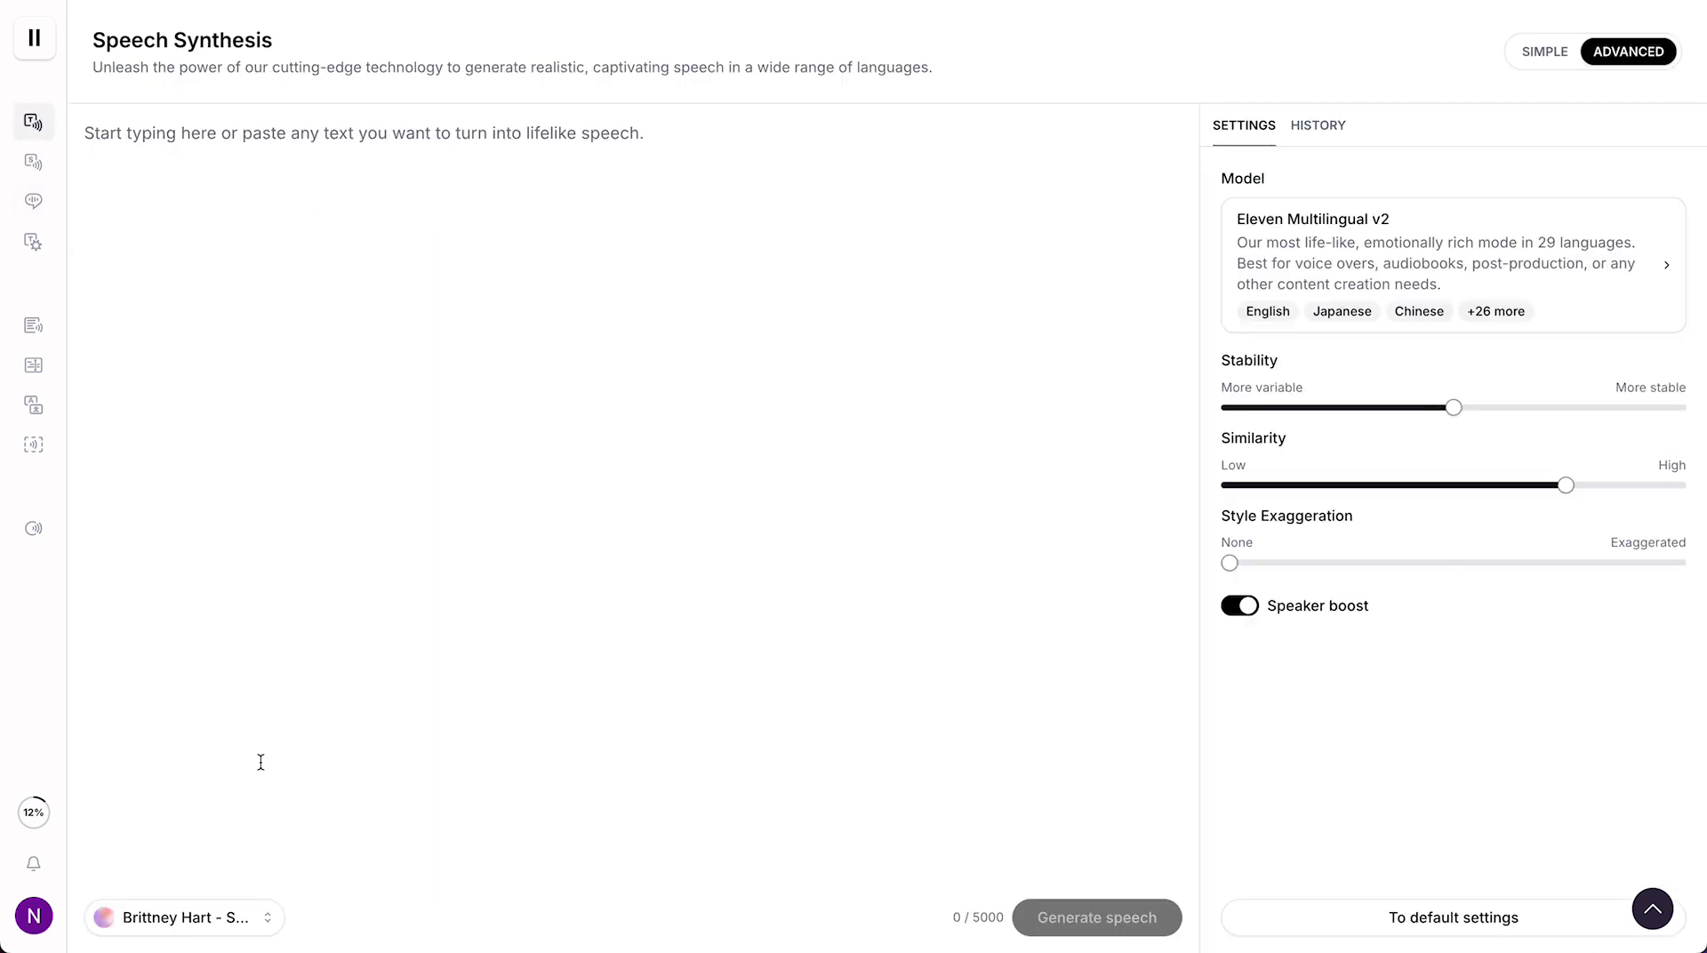
pyautogui.click(296, 465)
# - Enter 'Don't forget to subscribe to the channel and like the video' and generate speech
pyautogui.write('Don')
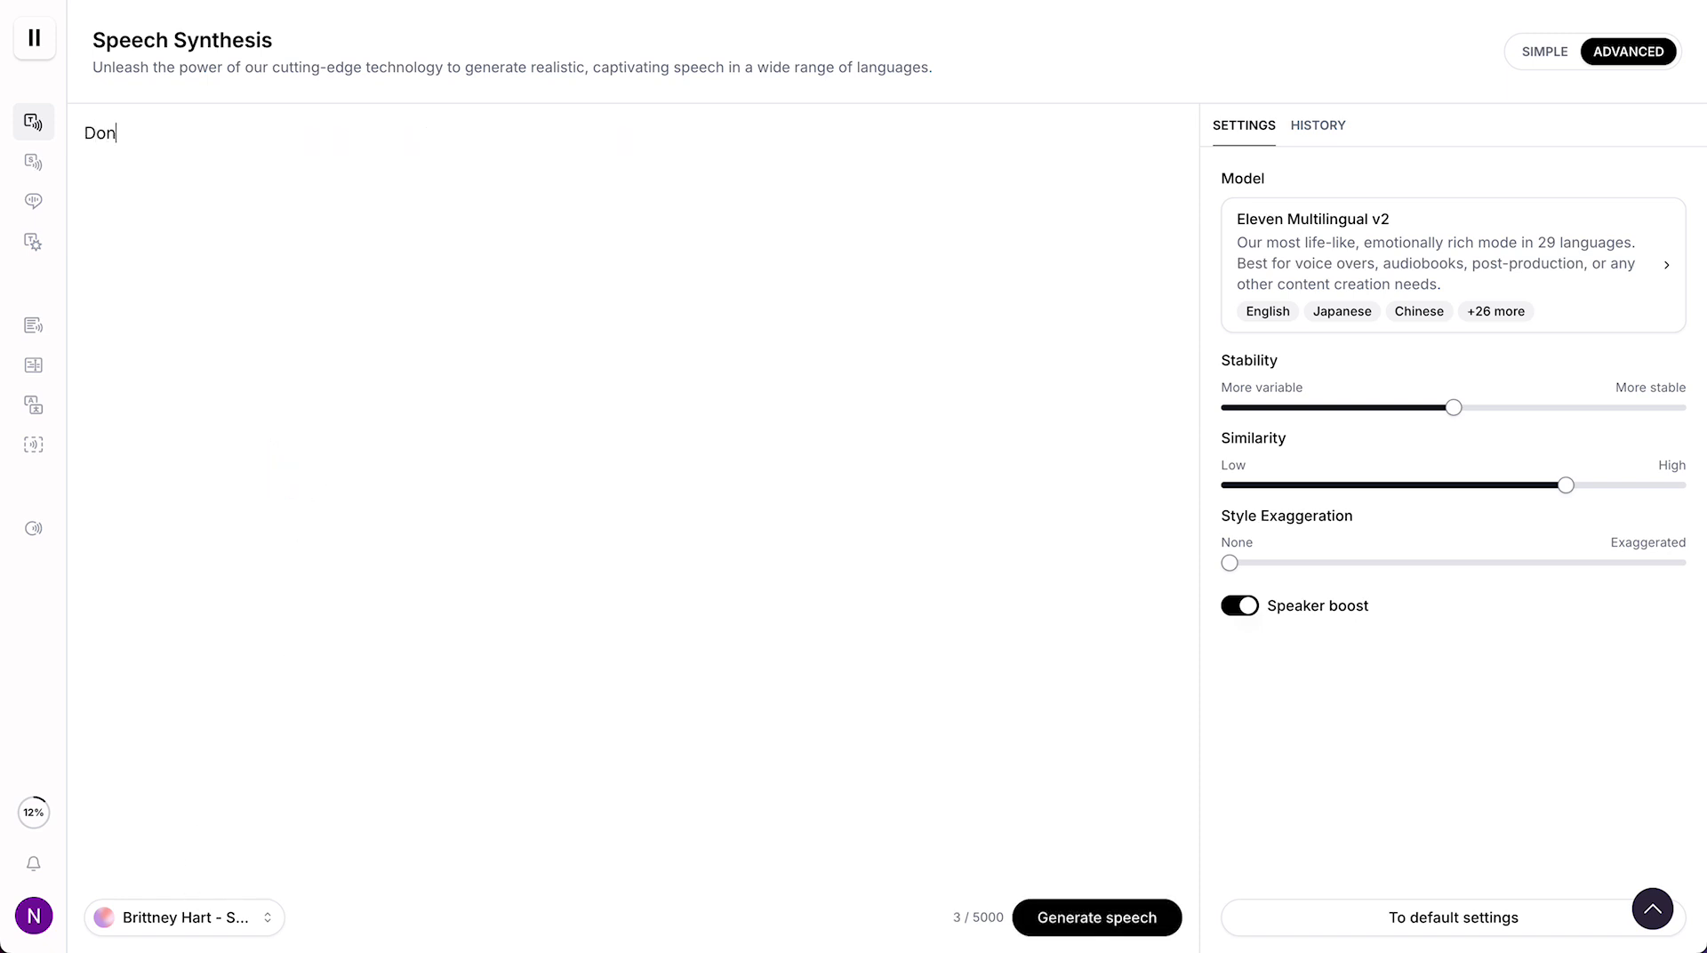
pyautogui.write("'t forget to subscrbie to")
pyautogui.press('BackSpace')
pyautogui.press('BackSpace')
pyautogui.press('BackSpace')
pyautogui.press('BackSpace')
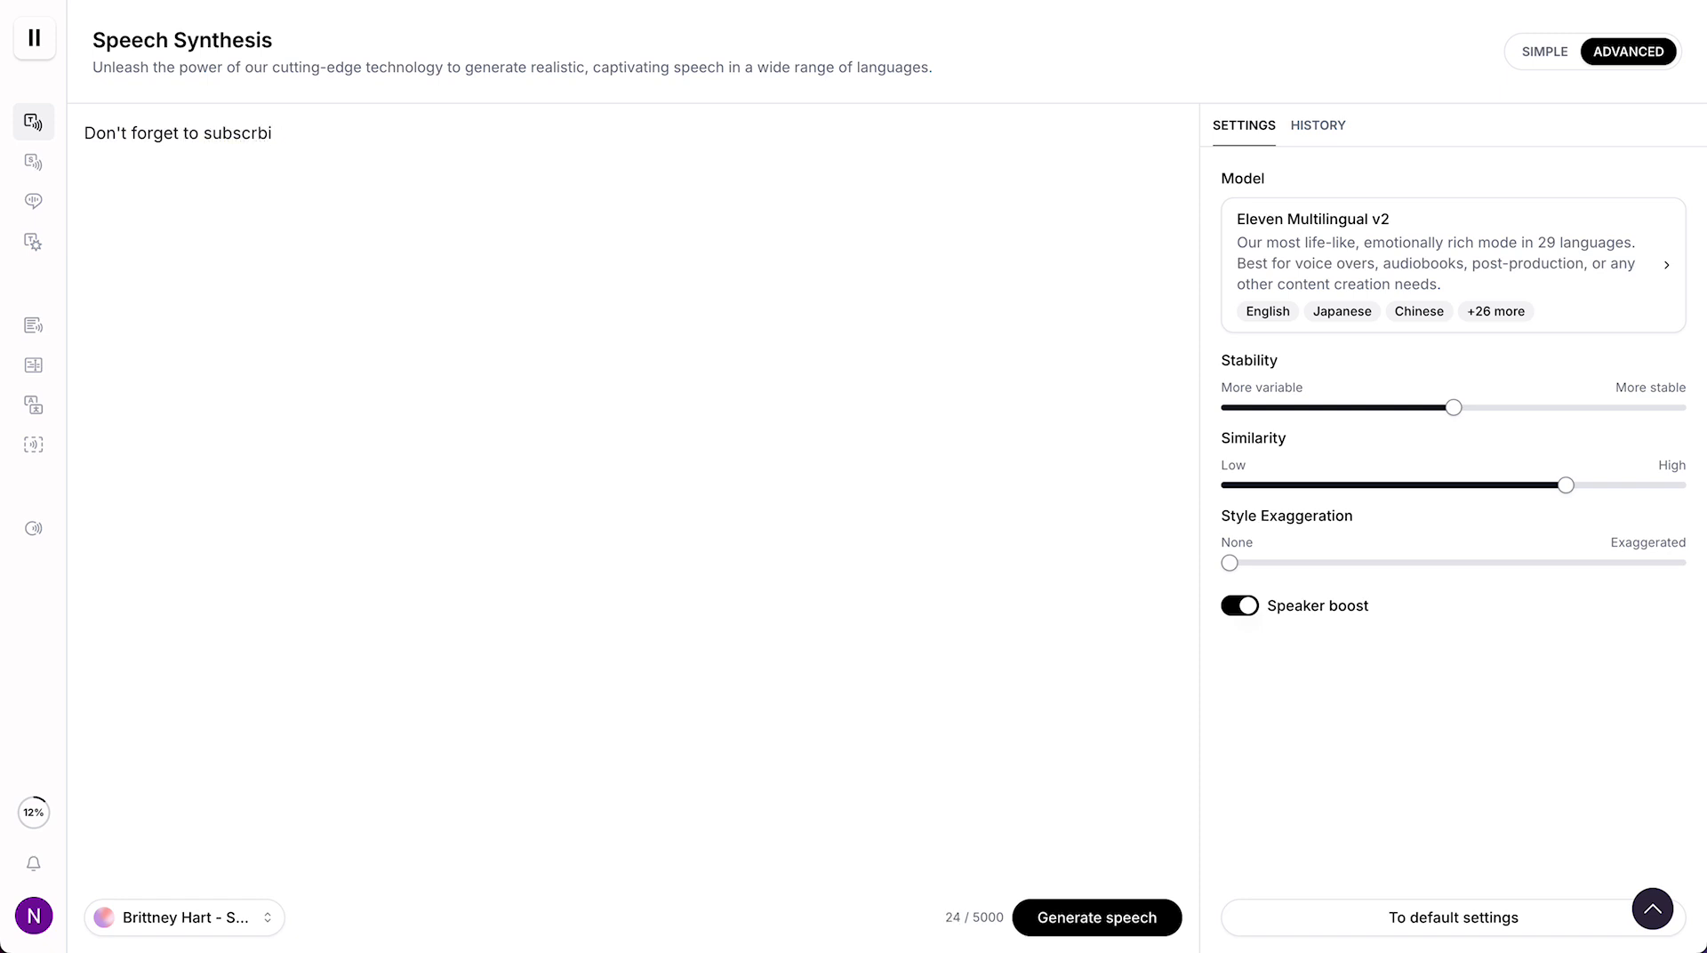
pyautogui.write('be to the channe l')
pyautogui.press('BackSpace')
pyautogui.press('BackSpace')
pyautogui.write('l and like ')
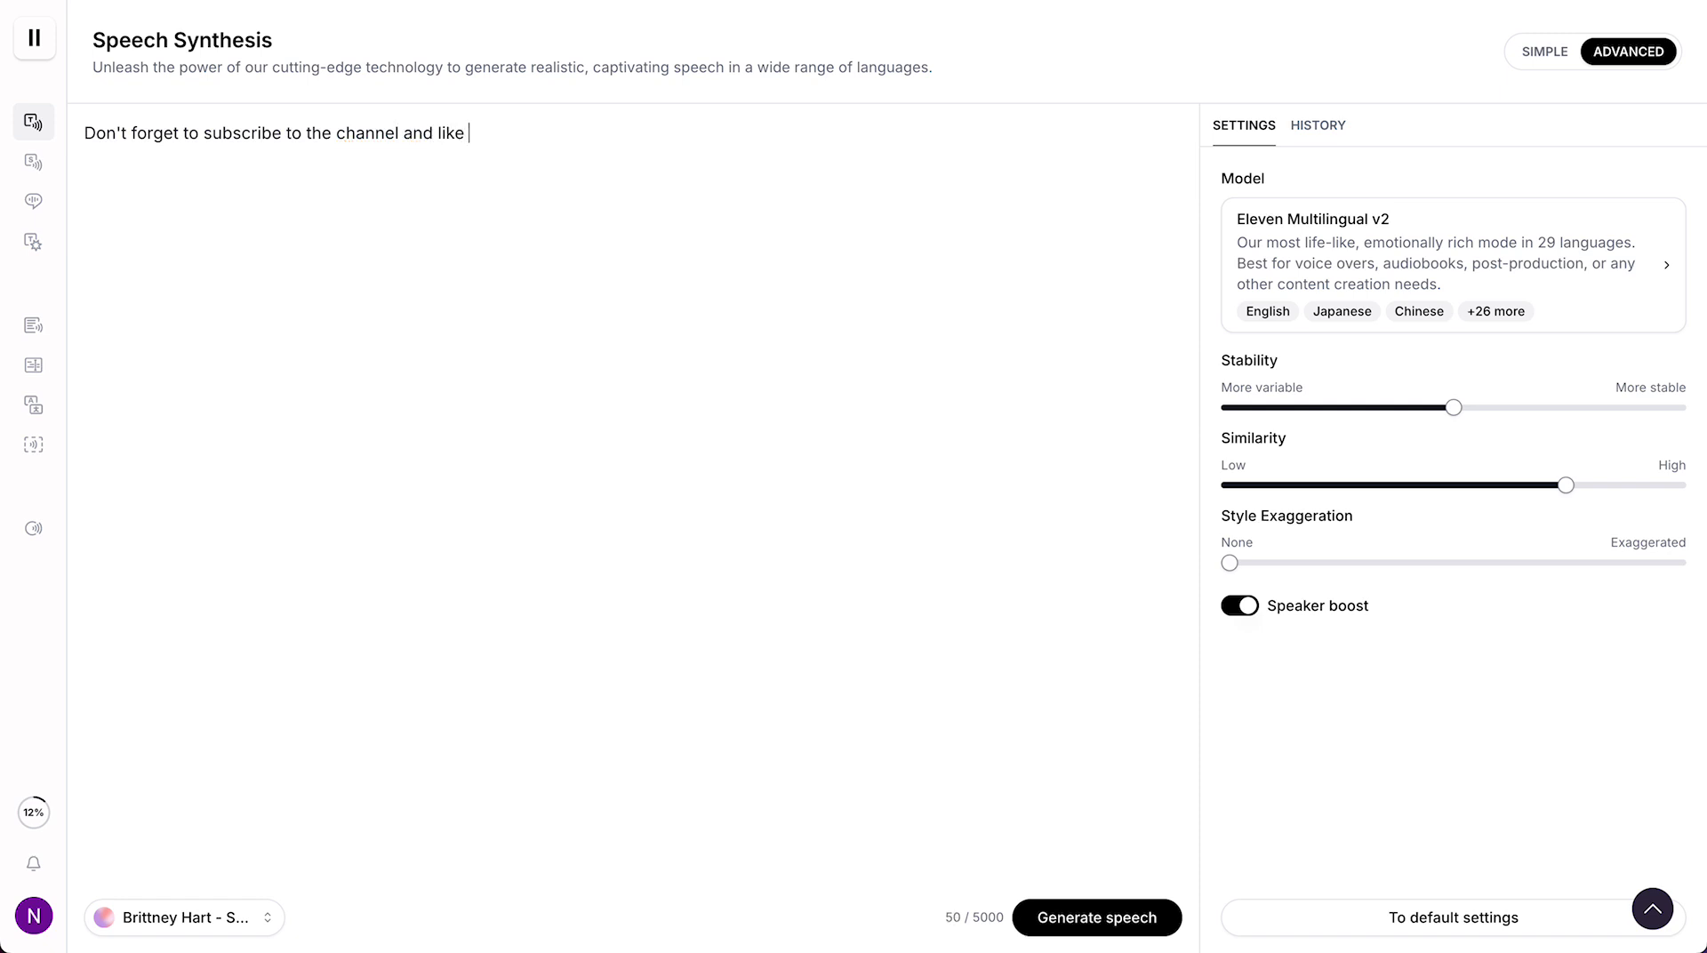
pyautogui.write('the video!')
pyautogui.hotkey('ctrl', 'Return')
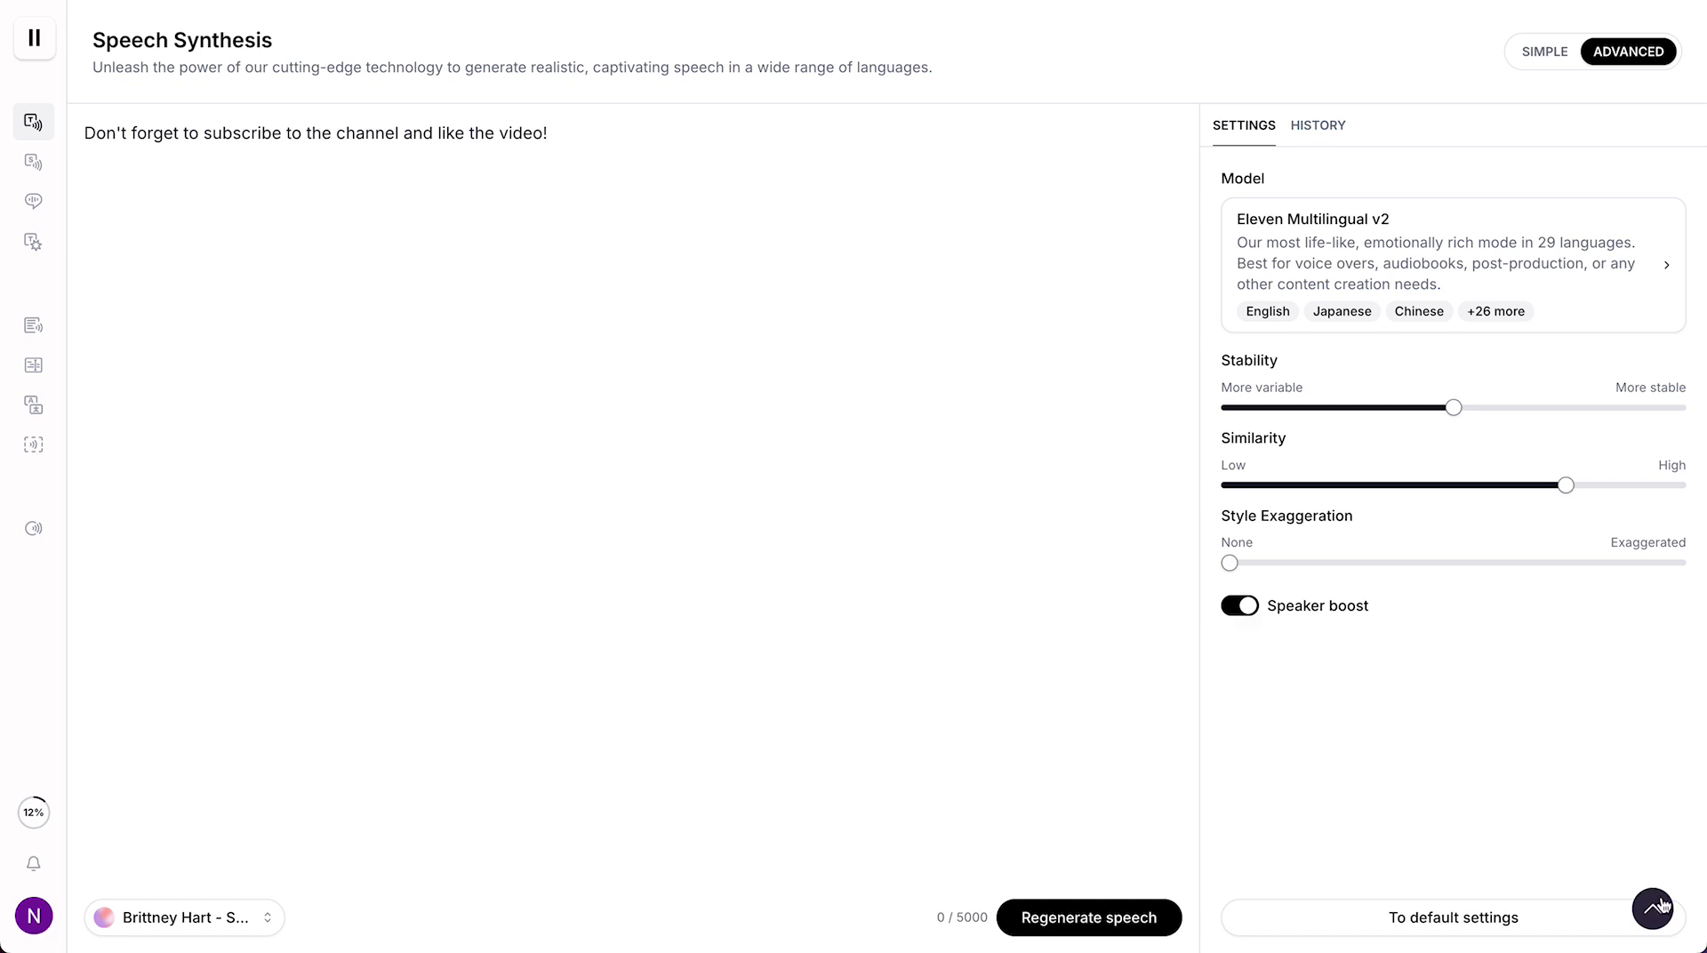
# - Expand the bottom-right audio player to show the 0:03 reminder clip
pyautogui.click(1650, 911)
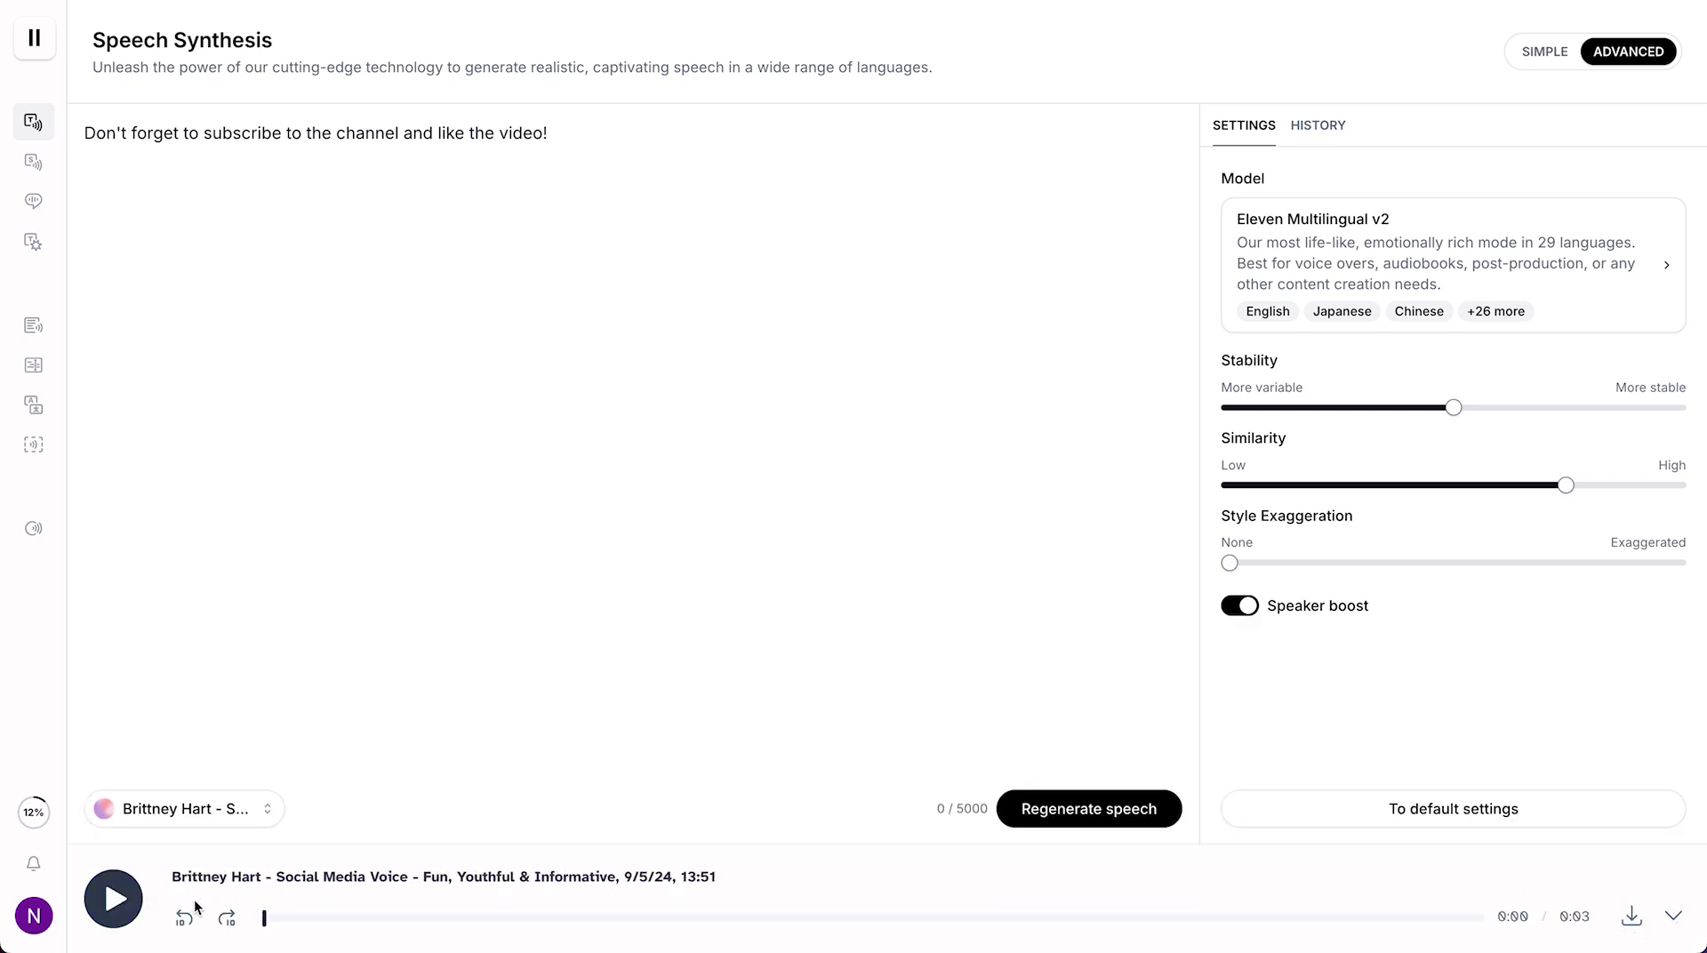